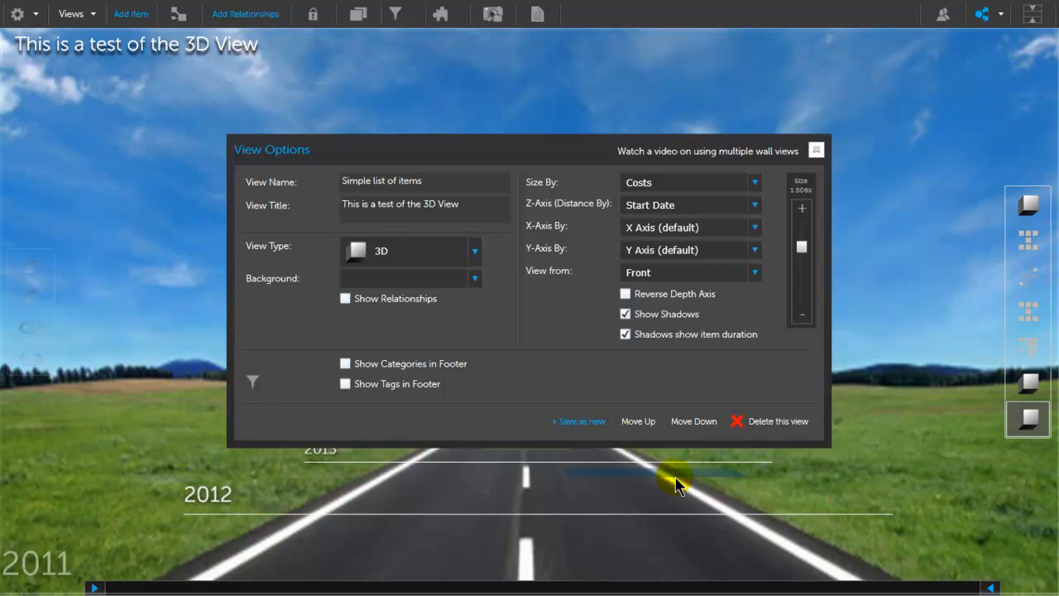
# Step: Change the view type to Wall with the background set to None, save the changes and close the view options
pyautogui.click(474, 253)
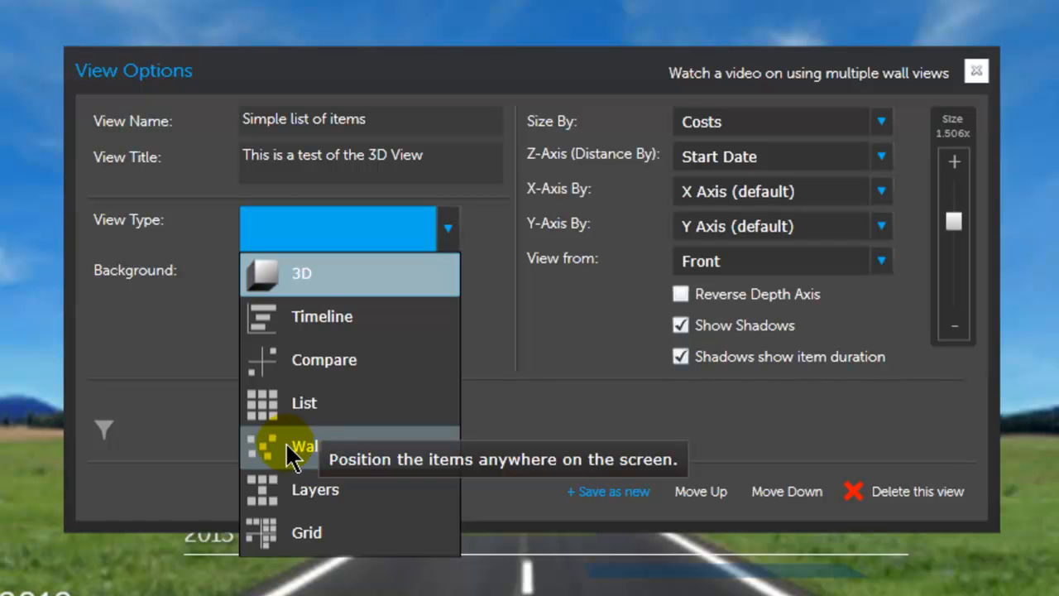
pyautogui.click(289, 447)
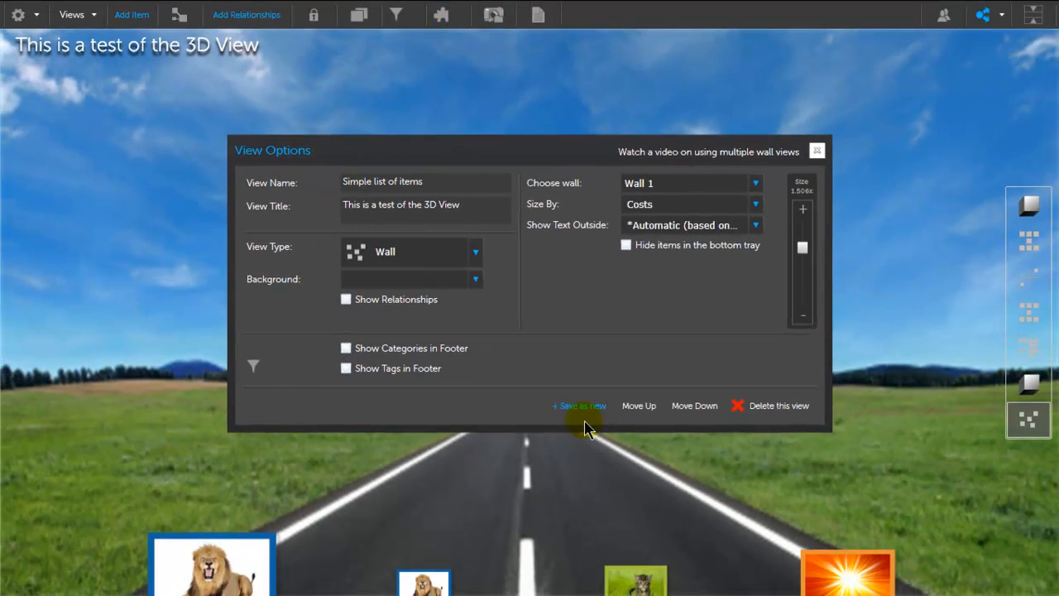
pyautogui.click(482, 287)
pyautogui.click(447, 297)
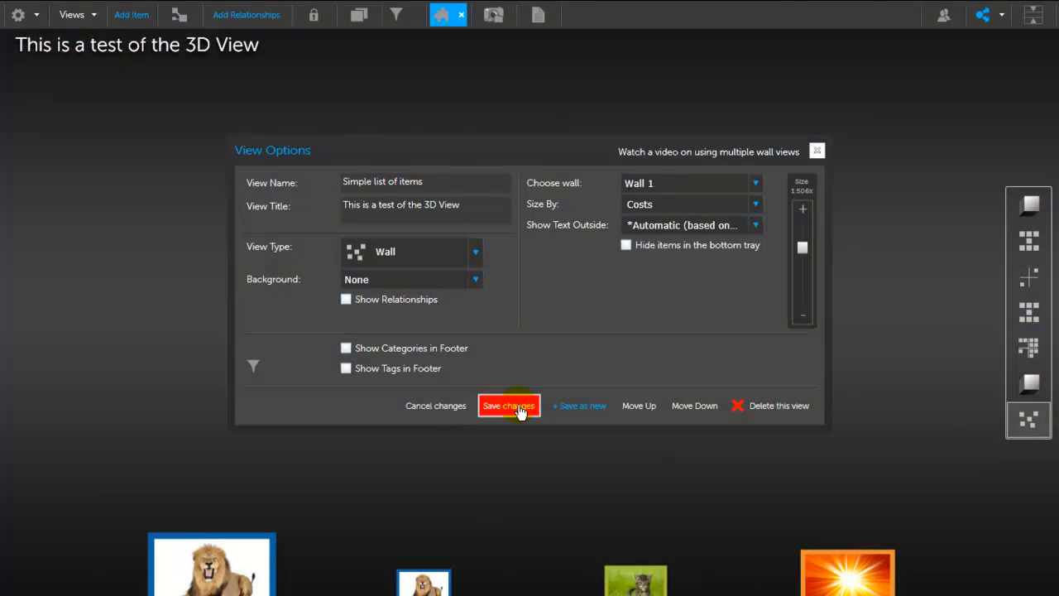
pyautogui.click(519, 407)
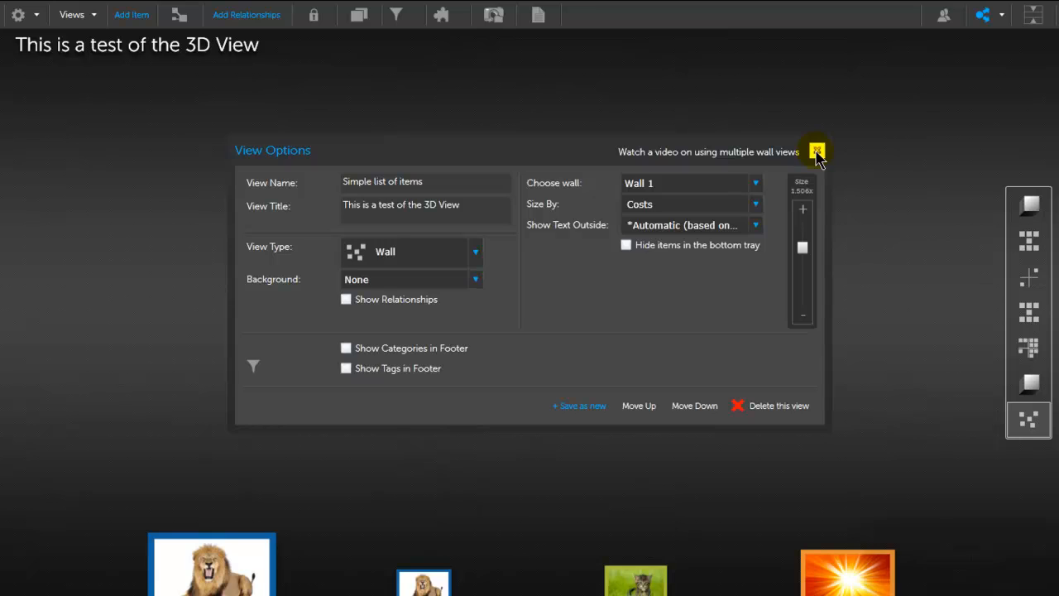
pyautogui.click(817, 153)
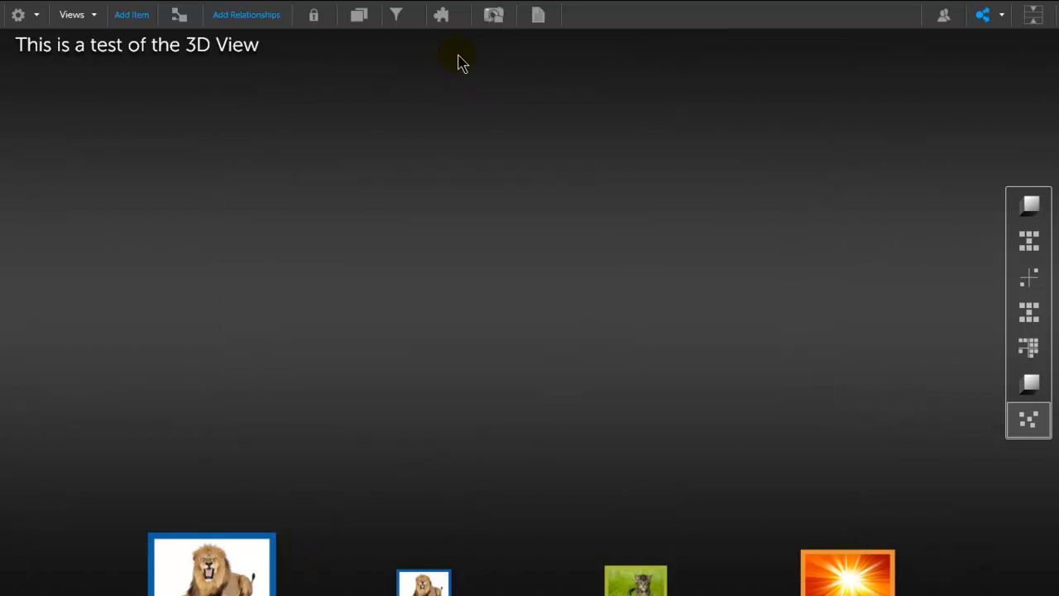
# Step: Set the wall view's item sizing to None, save the changes and close the view options
pyautogui.click(445, 21)
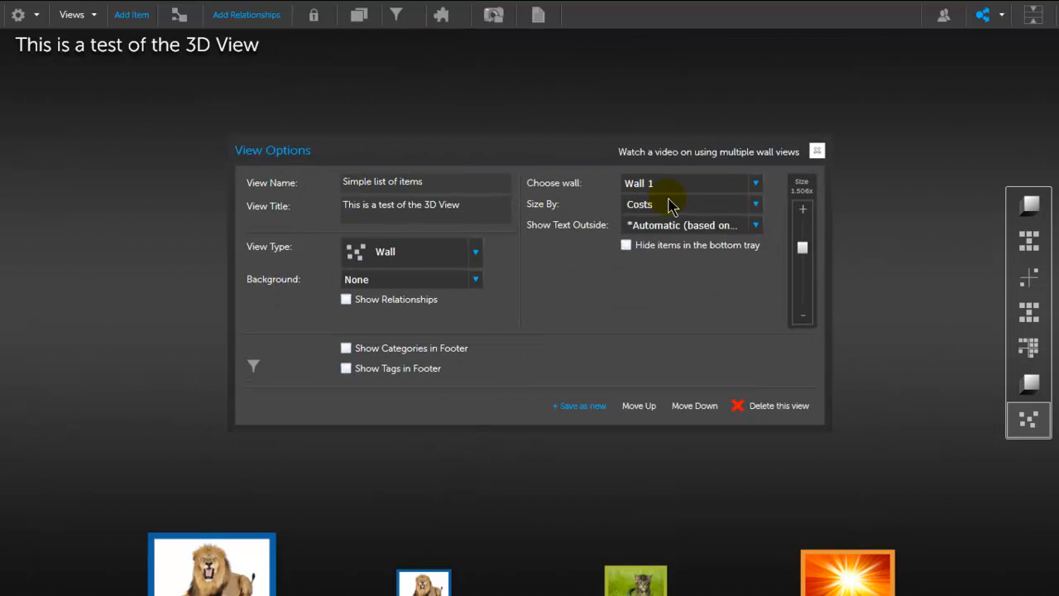
pyautogui.click(760, 205)
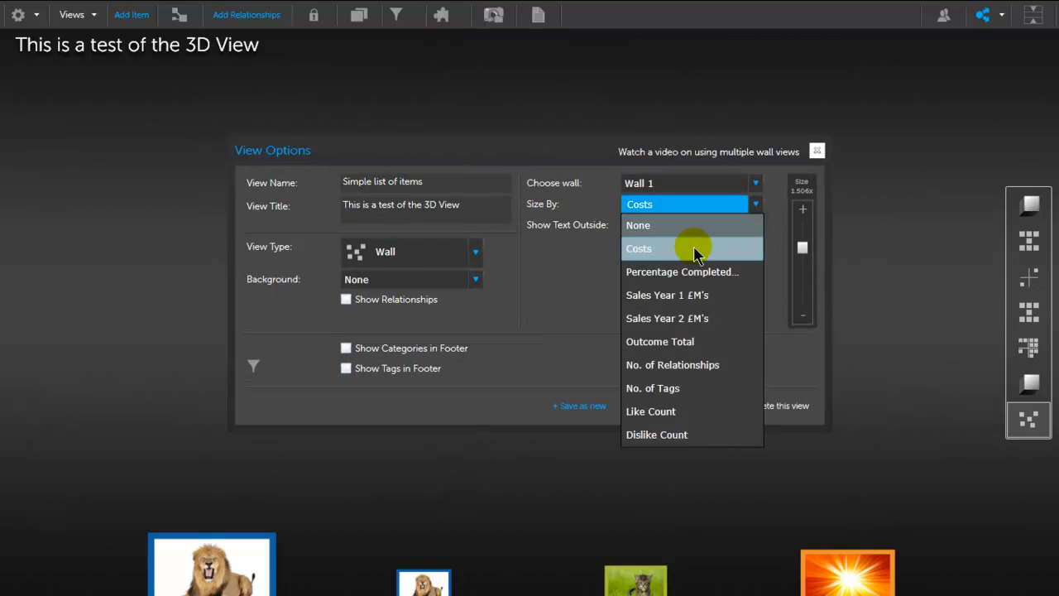
pyautogui.click(653, 226)
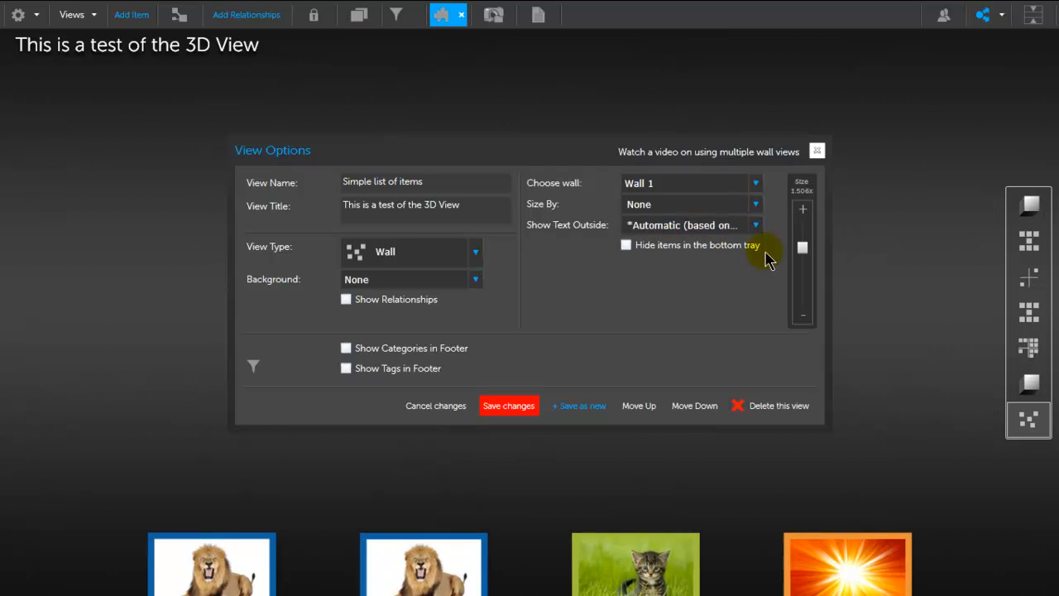
pyautogui.click(509, 405)
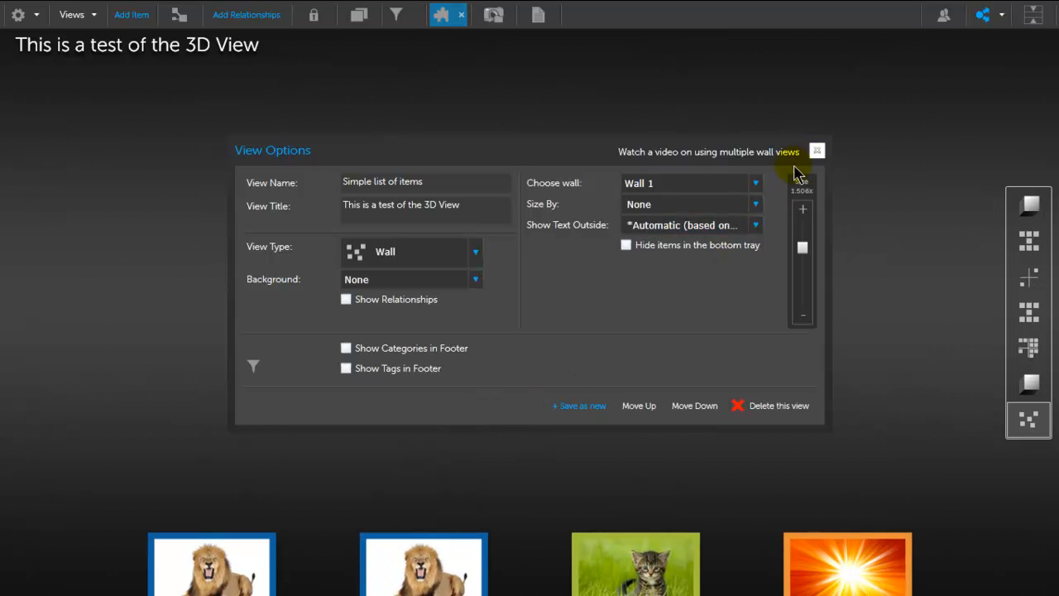
pyautogui.click(816, 152)
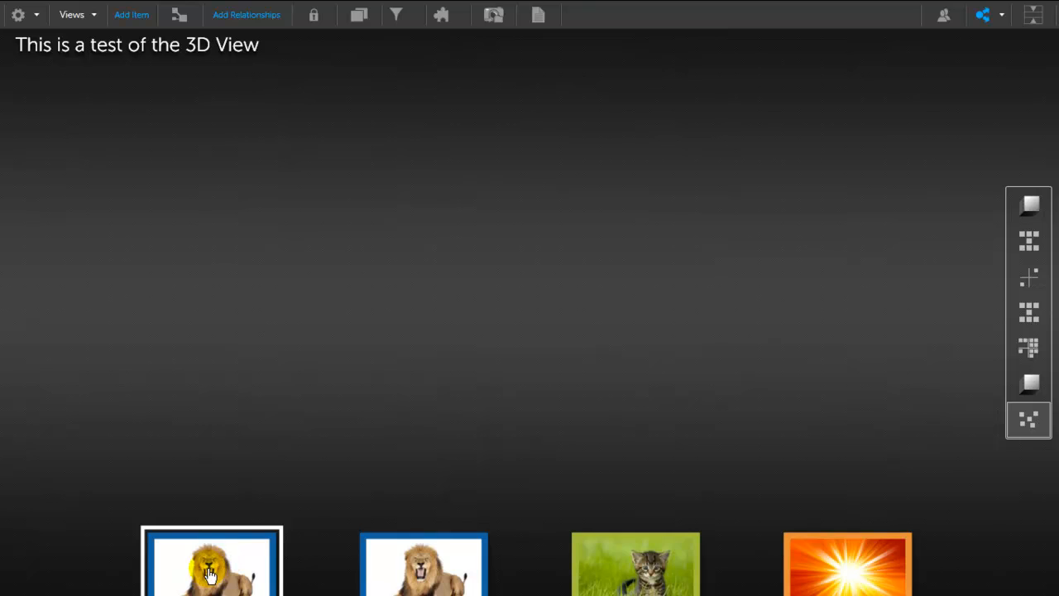
# Step: Unlock the view and move Items 1, 4, 2 and 3 from the bottom tray to separate places on the wall
pyautogui.moveTo(206, 571); pyautogui.dragTo(194, 511)
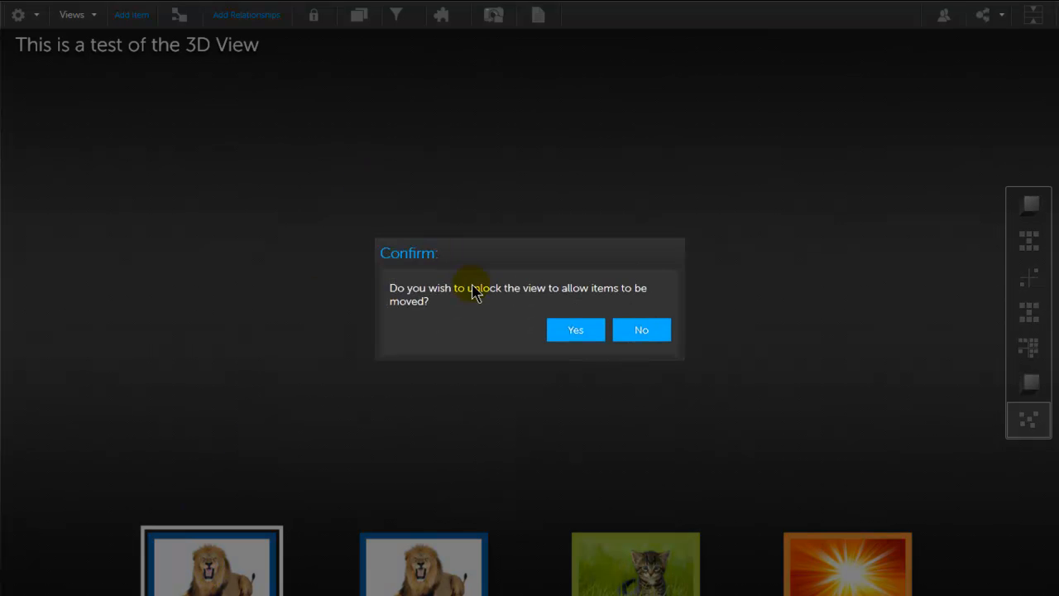
pyautogui.click(560, 337)
pyautogui.moveTo(171, 562); pyautogui.dragTo(201, 192)
pyautogui.moveTo(253, 579); pyautogui.dragTo(505, 371)
pyautogui.moveTo(372, 579); pyautogui.dragTo(740, 291)
pyautogui.moveTo(790, 583); pyautogui.dragTo(571, 591)
pyautogui.moveTo(485, 586); pyautogui.dragTo(190, 463)
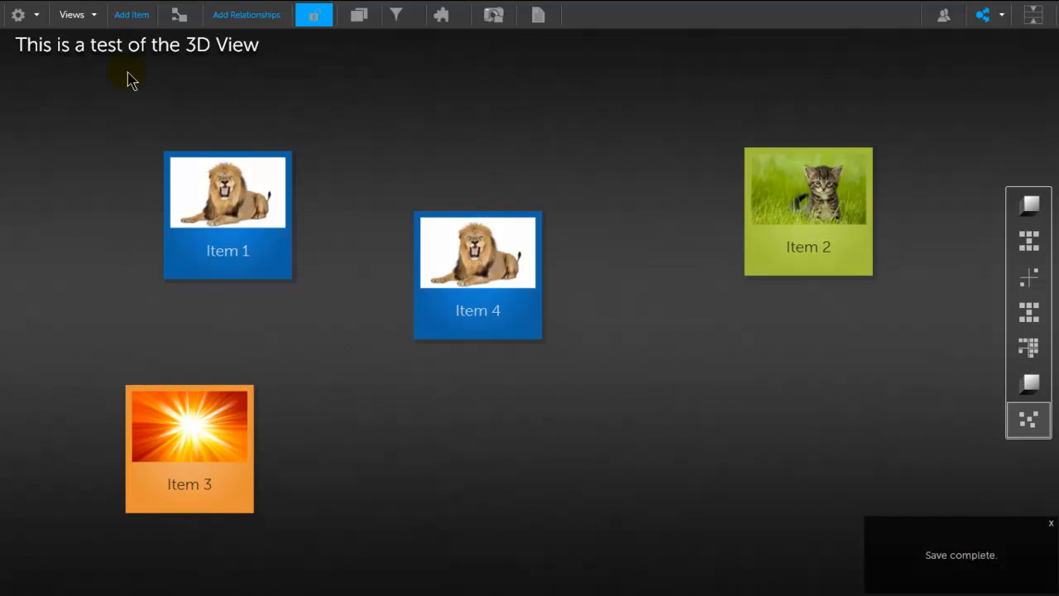
# Step: Create one new item in the Opportunities category and place it on the wall below and between Items 4 and 2
pyautogui.click(134, 16)
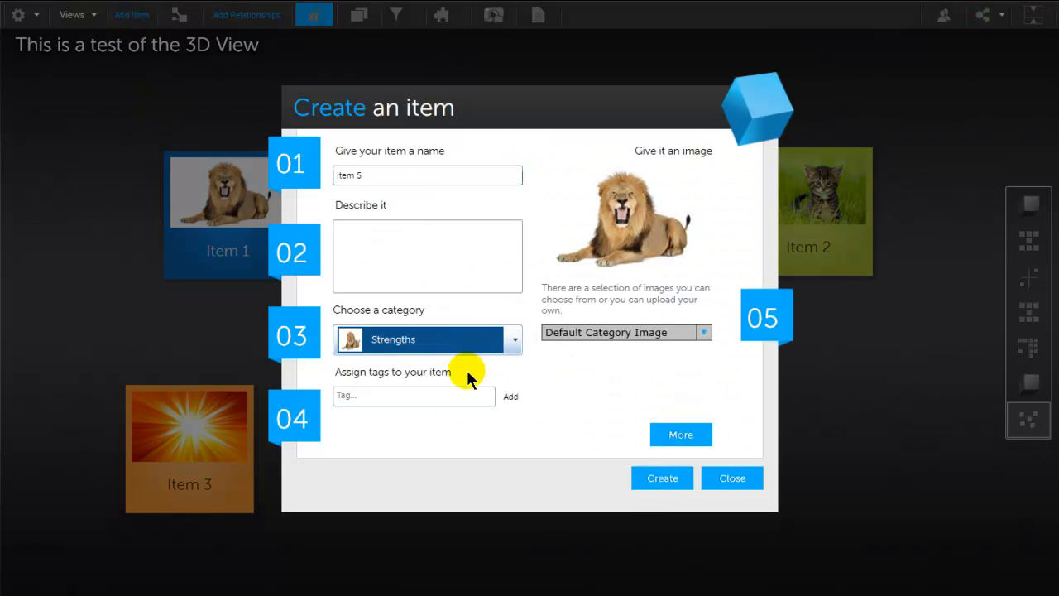
pyautogui.click(512, 343)
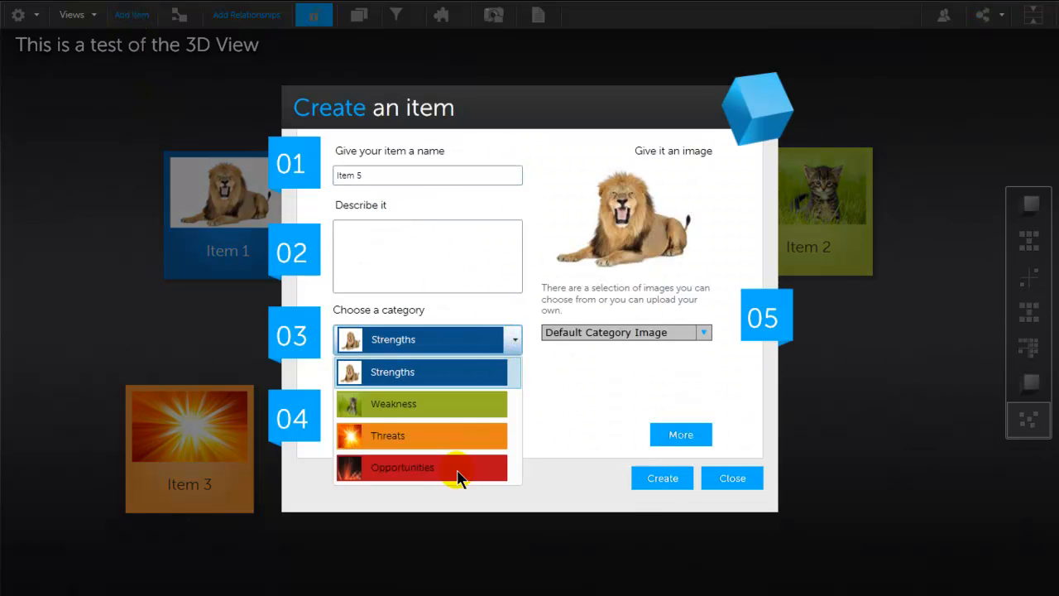
pyautogui.click(460, 468)
pyautogui.click(653, 487)
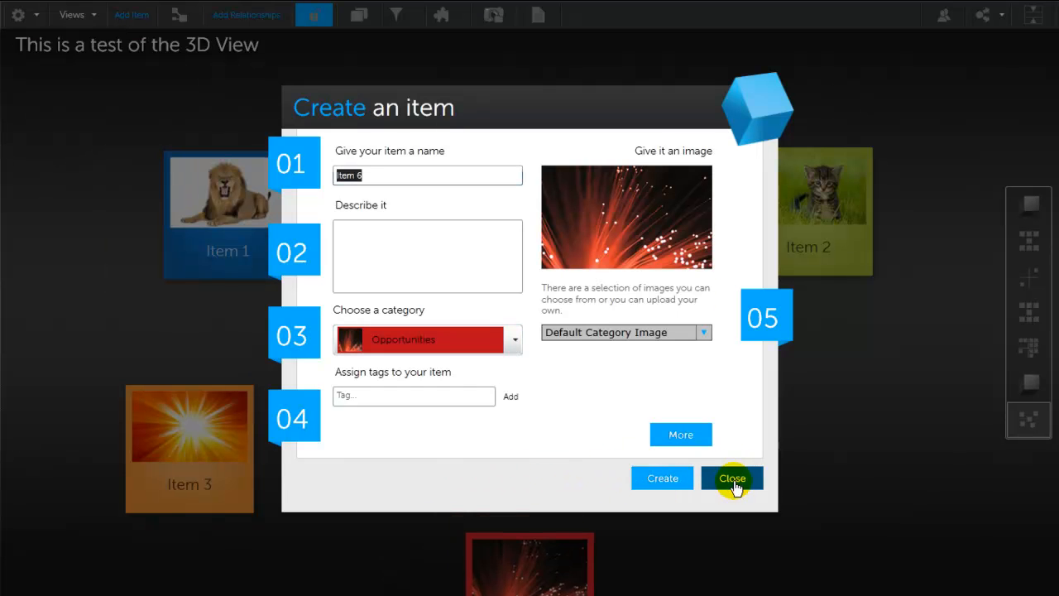
pyautogui.click(734, 482)
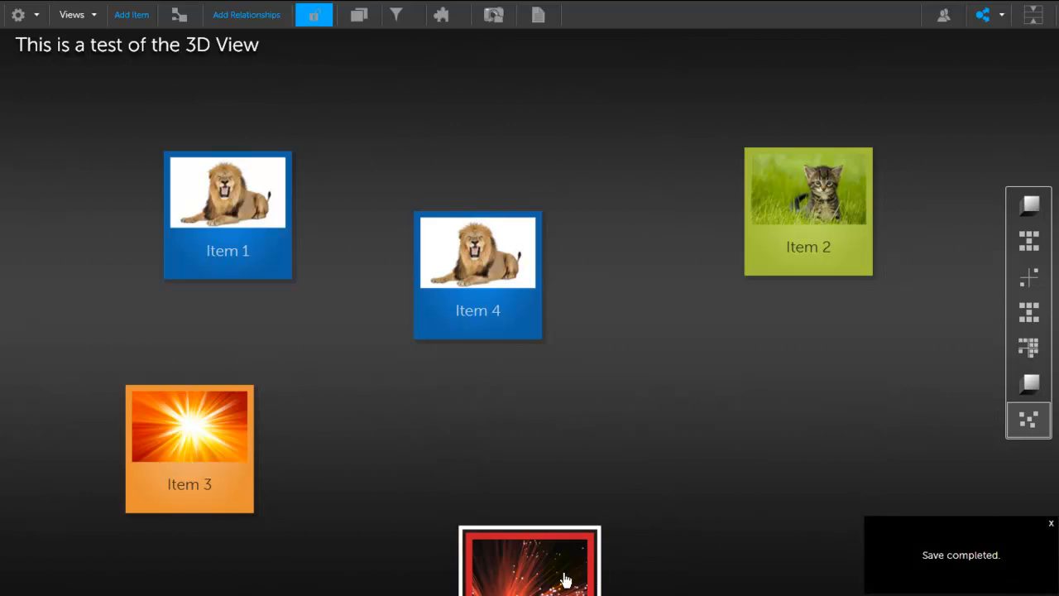
pyautogui.moveTo(578, 553); pyautogui.dragTo(726, 406)
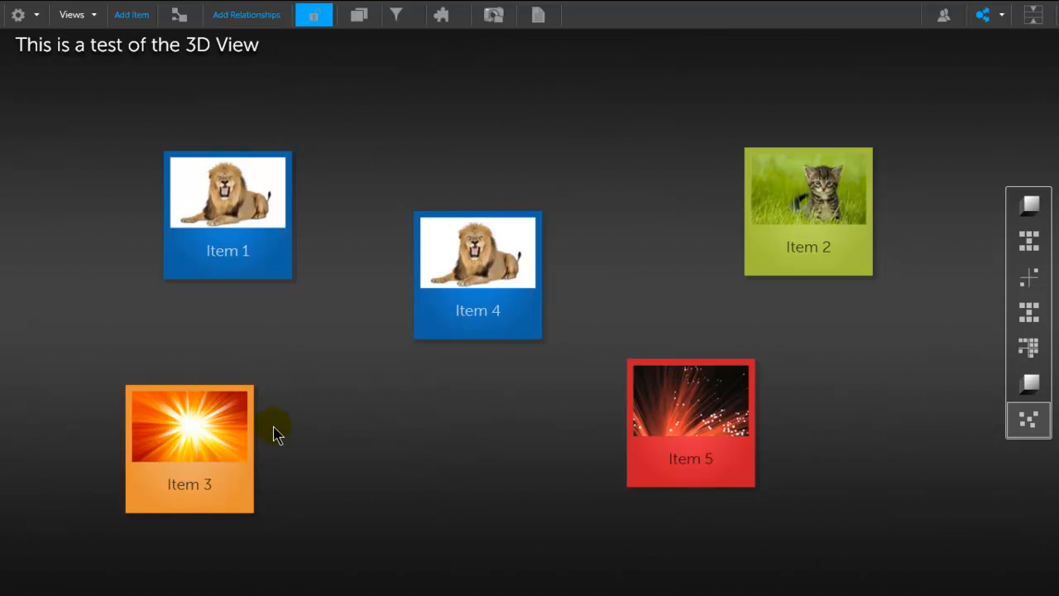
# Step: Start choosing a custom background image for the wall view and show the My Images collection
pyautogui.click(444, 24)
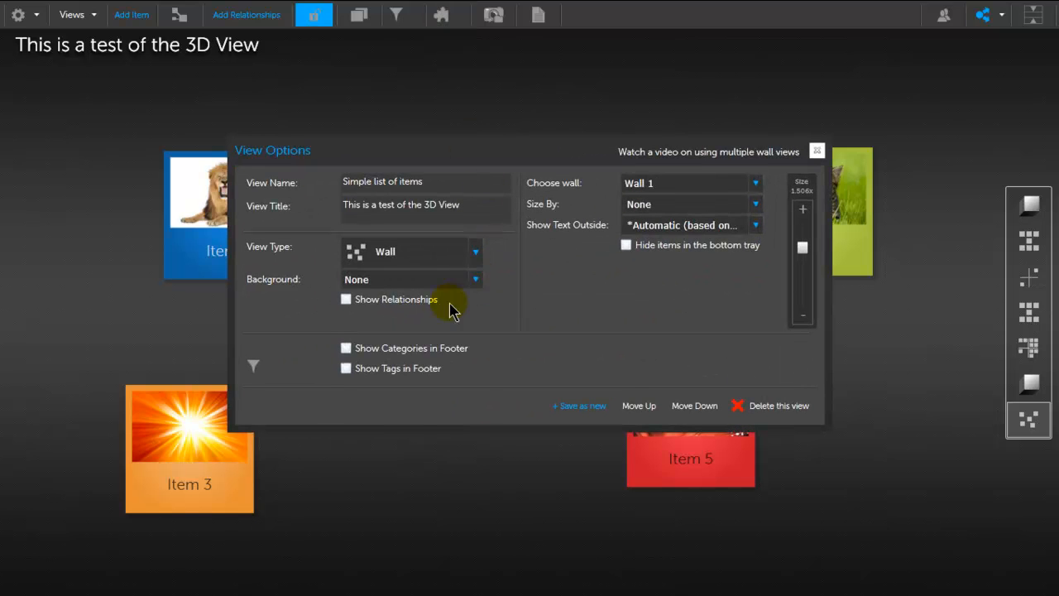
pyautogui.click(475, 282)
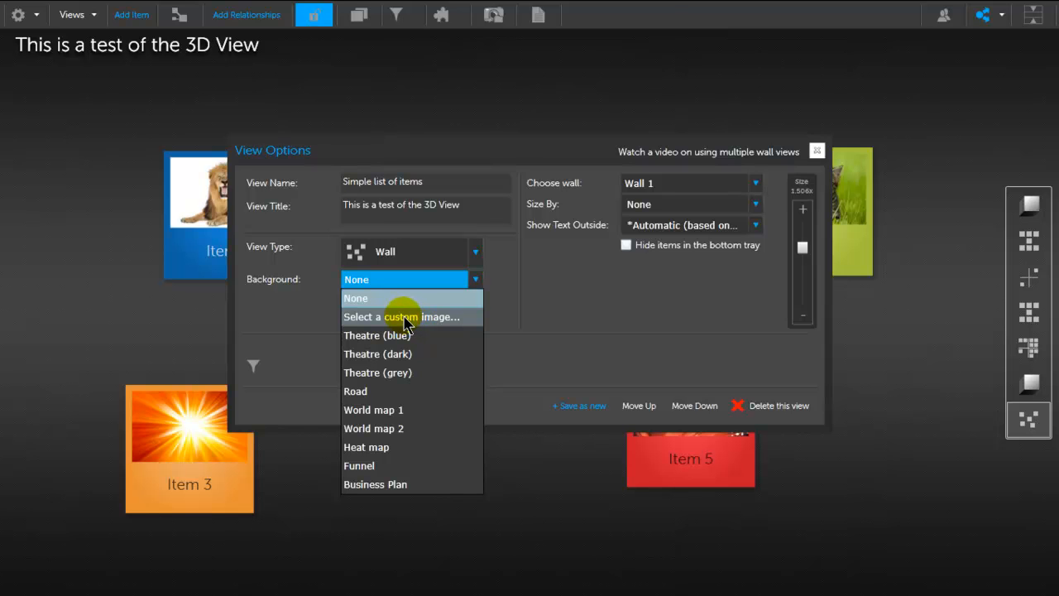
pyautogui.click(403, 317)
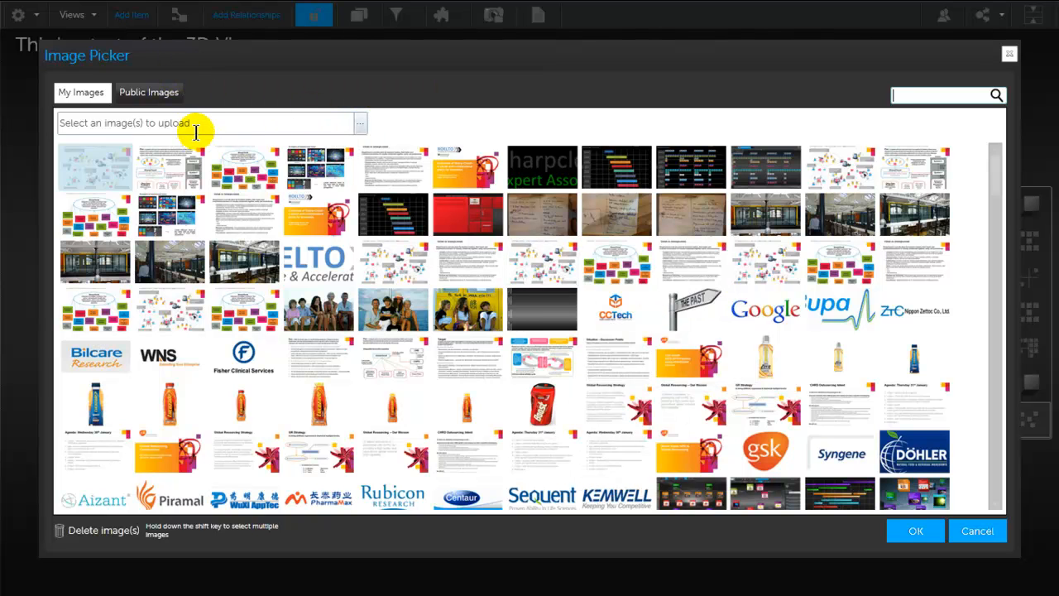
pyautogui.click(160, 96)
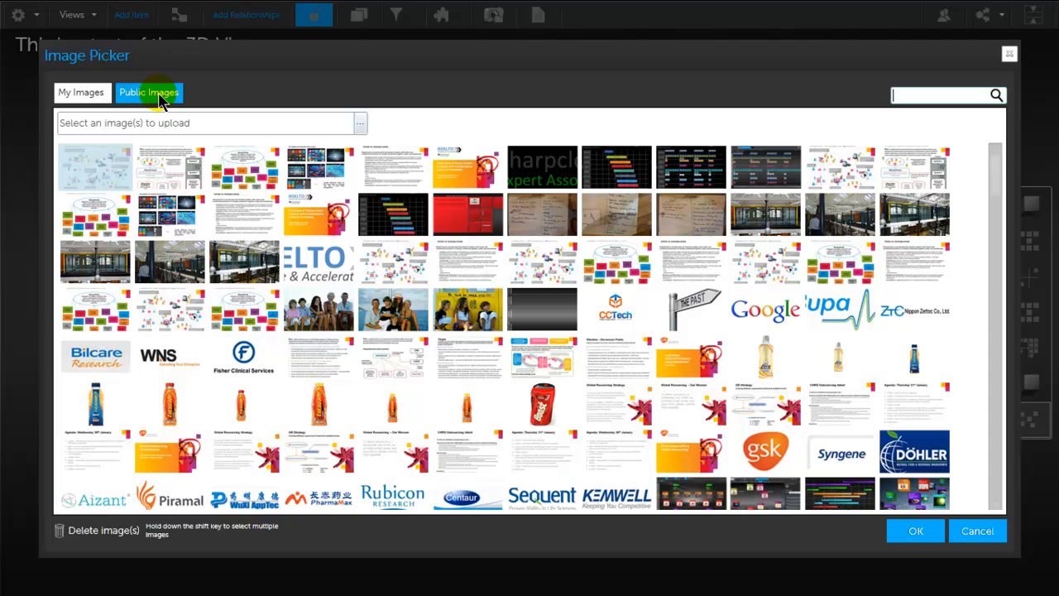
pyautogui.click(68, 98)
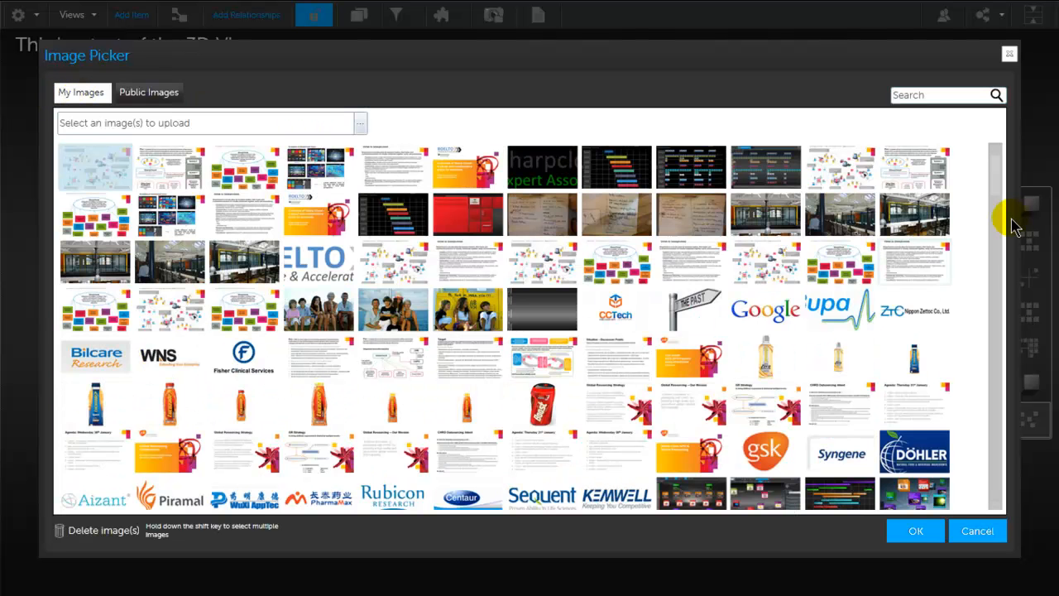
# Step: Apply SWOT.jpg from My Images as the wall's custom background and save the view changes
pyautogui.moveTo(995, 190); pyautogui.dragTo(1022, 518)
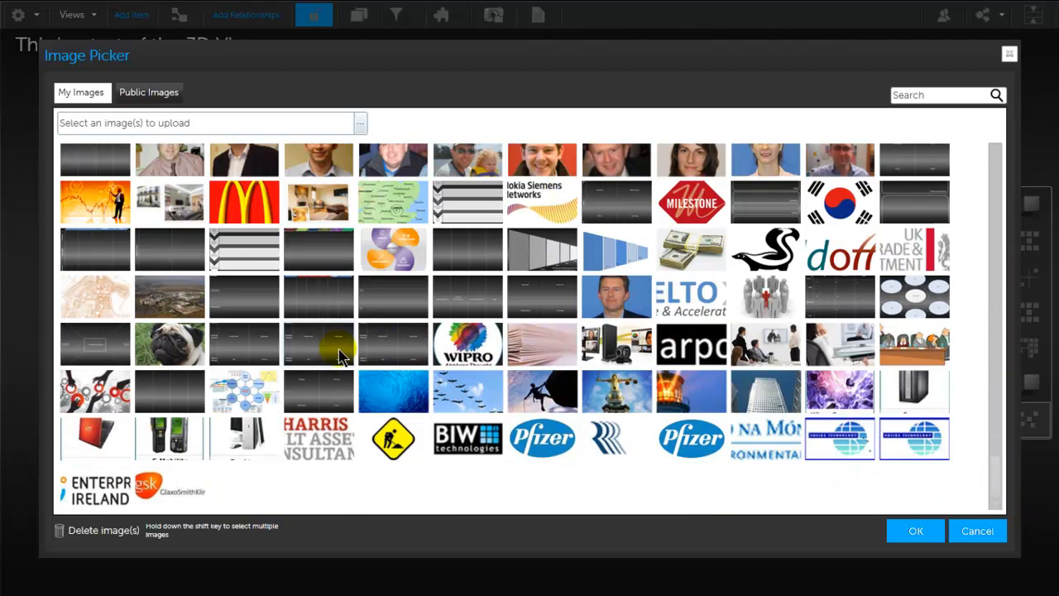
pyautogui.moveTo(308, 362)
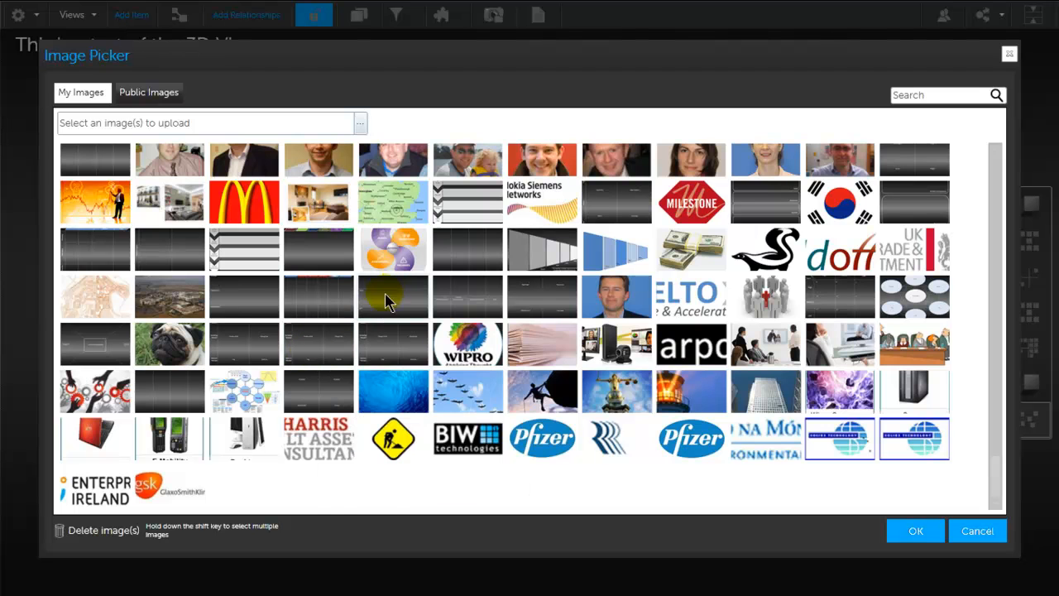
pyautogui.moveTo(383, 310)
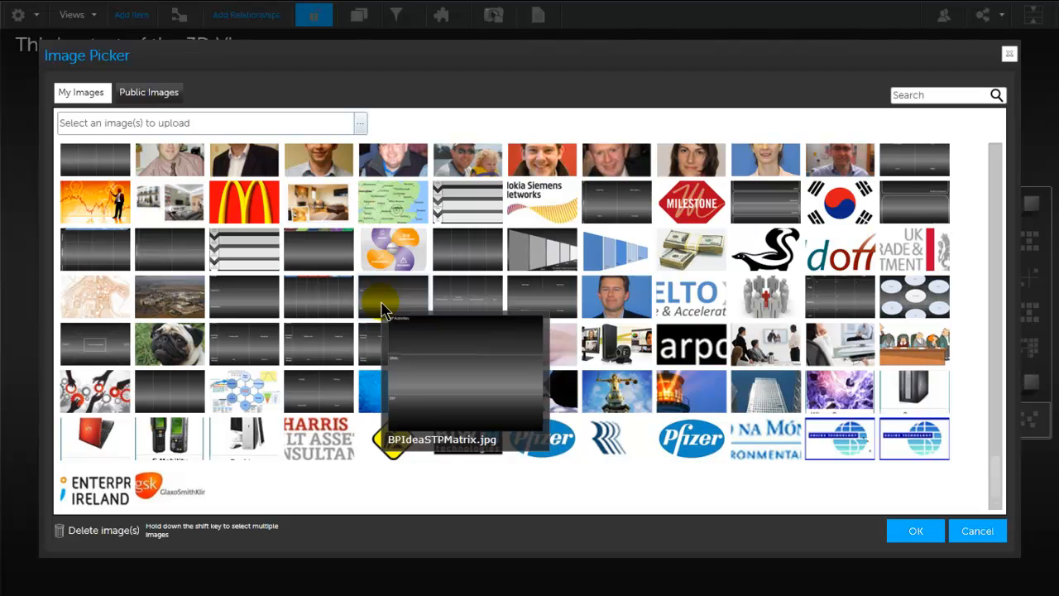
pyautogui.moveTo(457, 300)
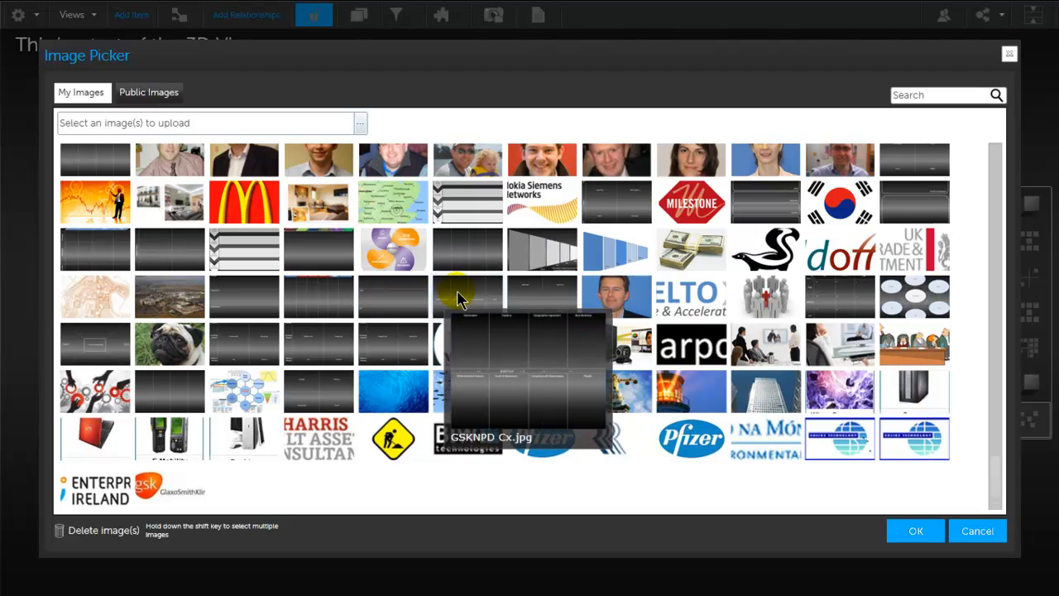
pyautogui.moveTo(480, 249)
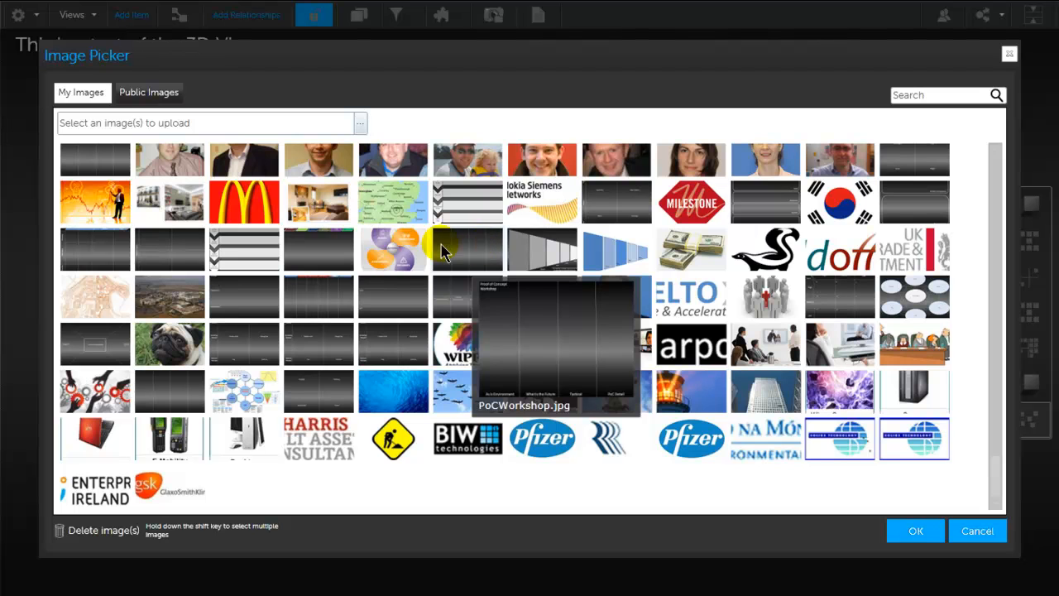
pyautogui.moveTo(105, 347)
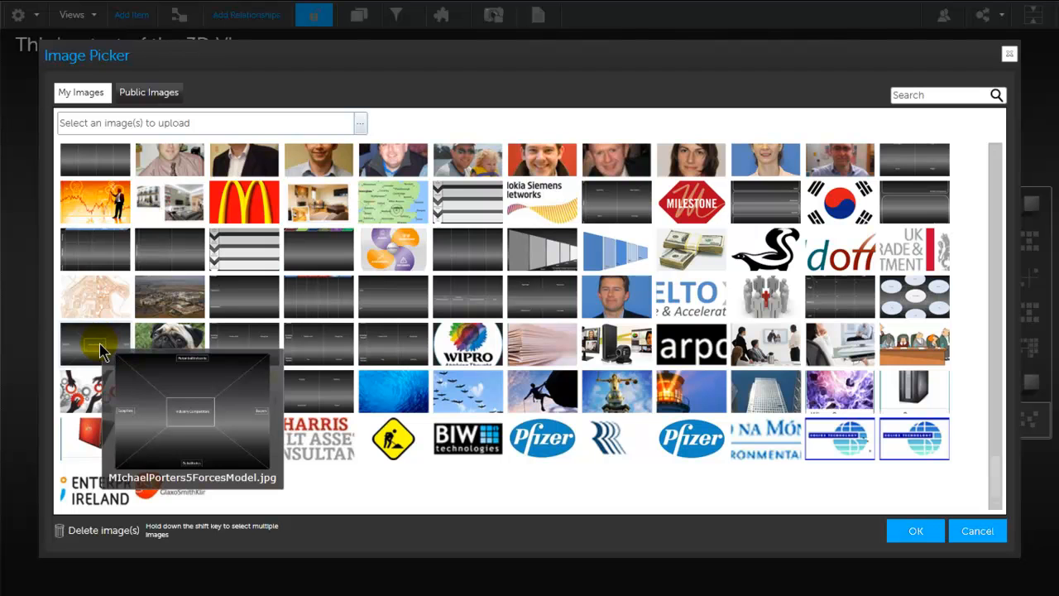
pyautogui.click(322, 399)
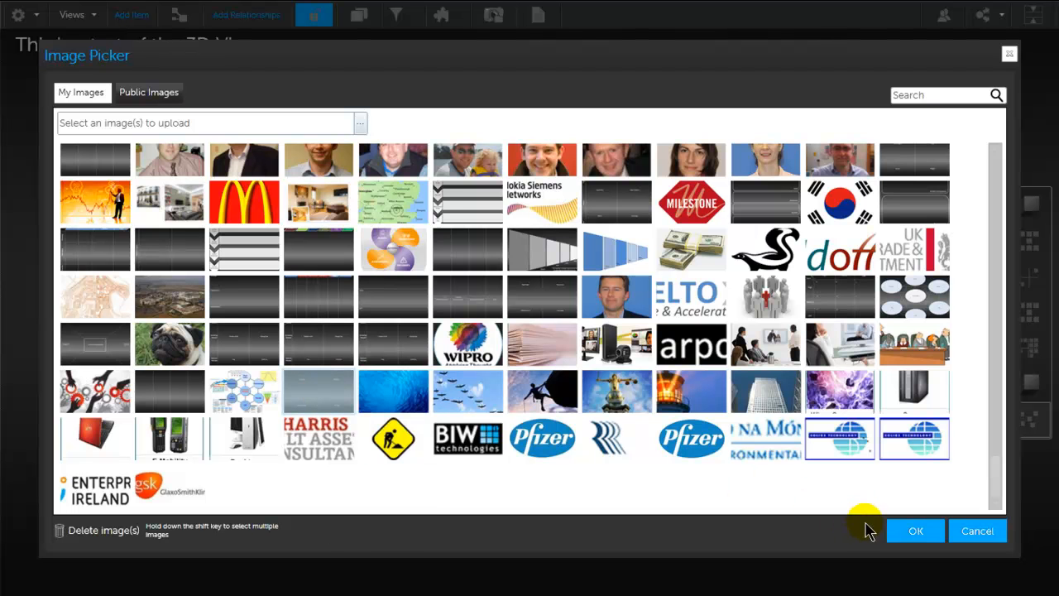
pyautogui.click(915, 531)
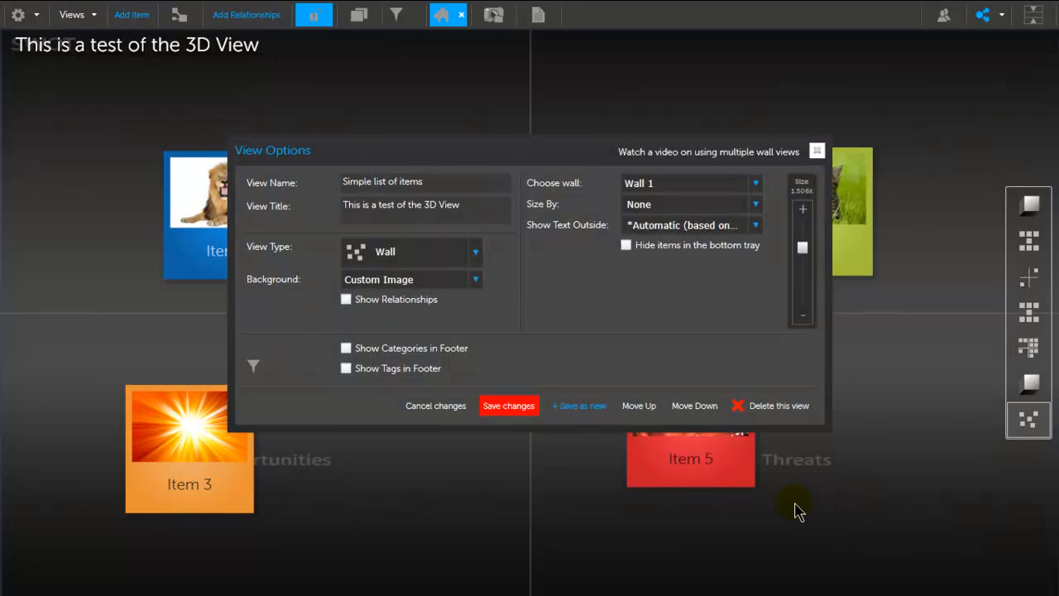
pyautogui.click(506, 405)
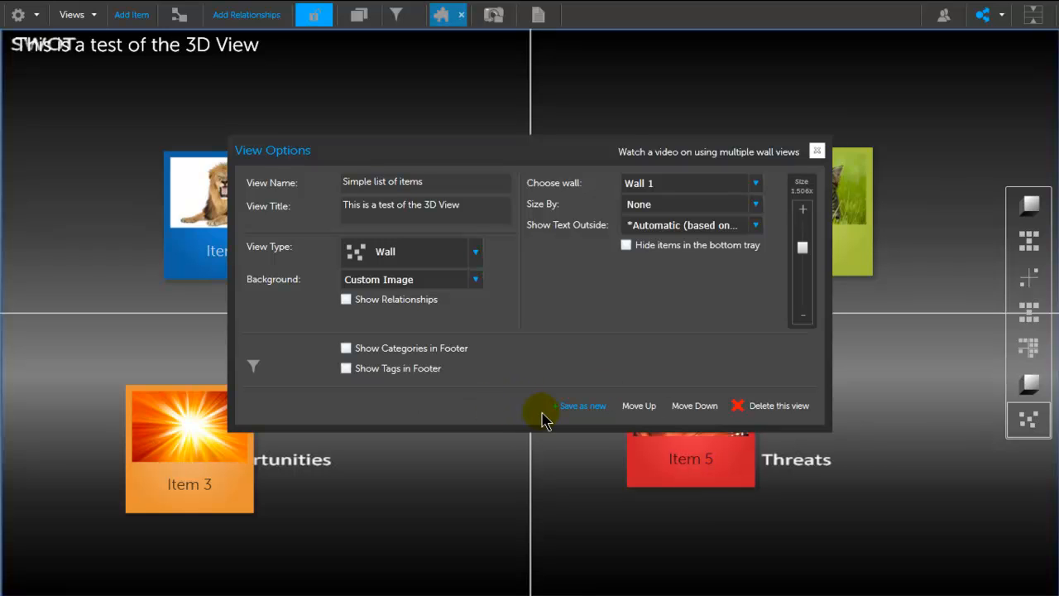
# Step: Clear the view title, save the changes and close the view options
pyautogui.click(465, 206)
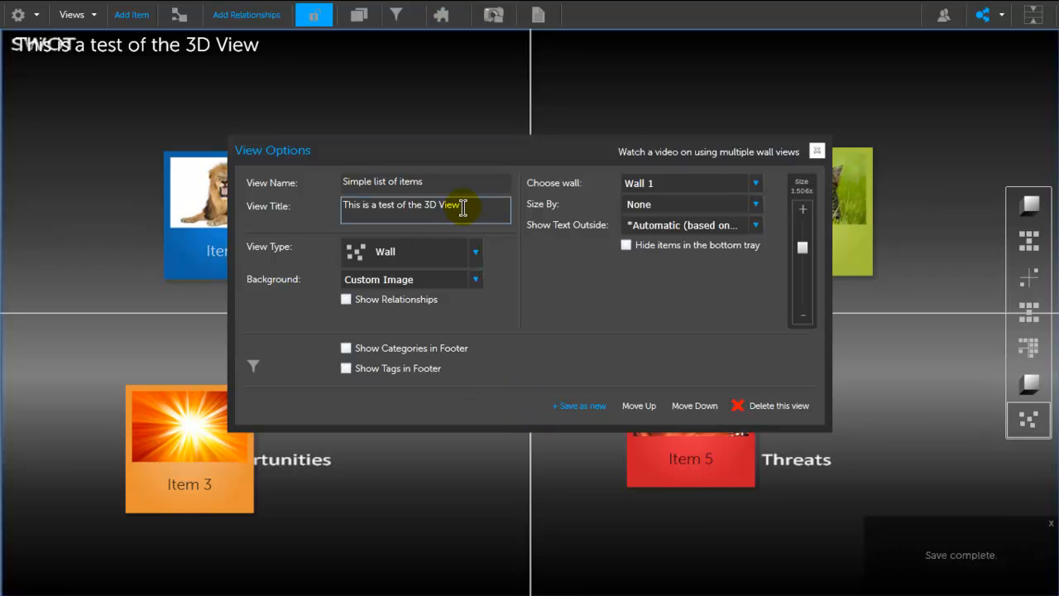
pyautogui.moveTo(465, 206); pyautogui.dragTo(314, 215)
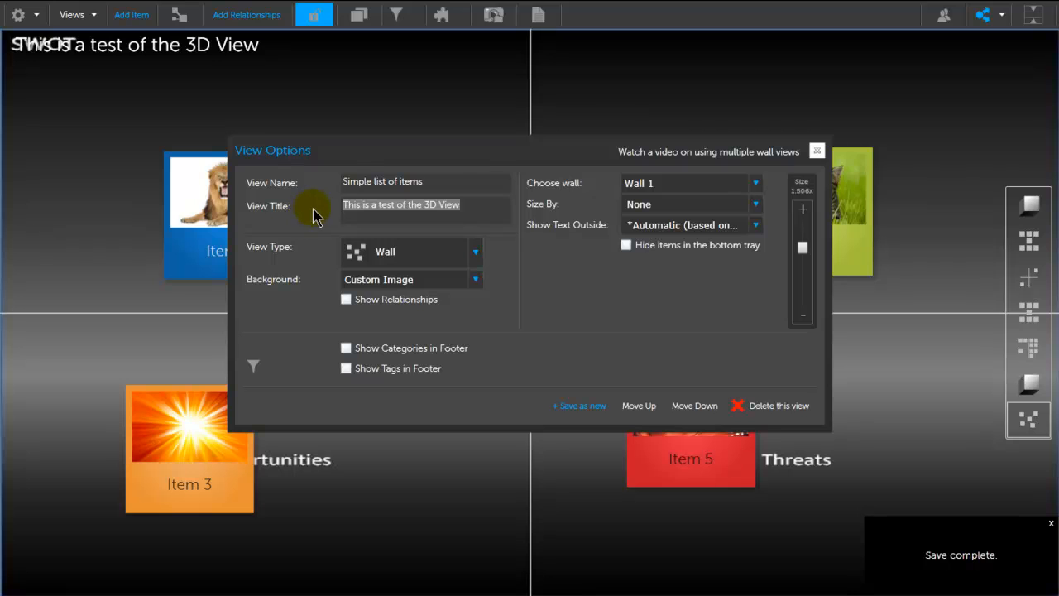
pyautogui.press('BackSpace')
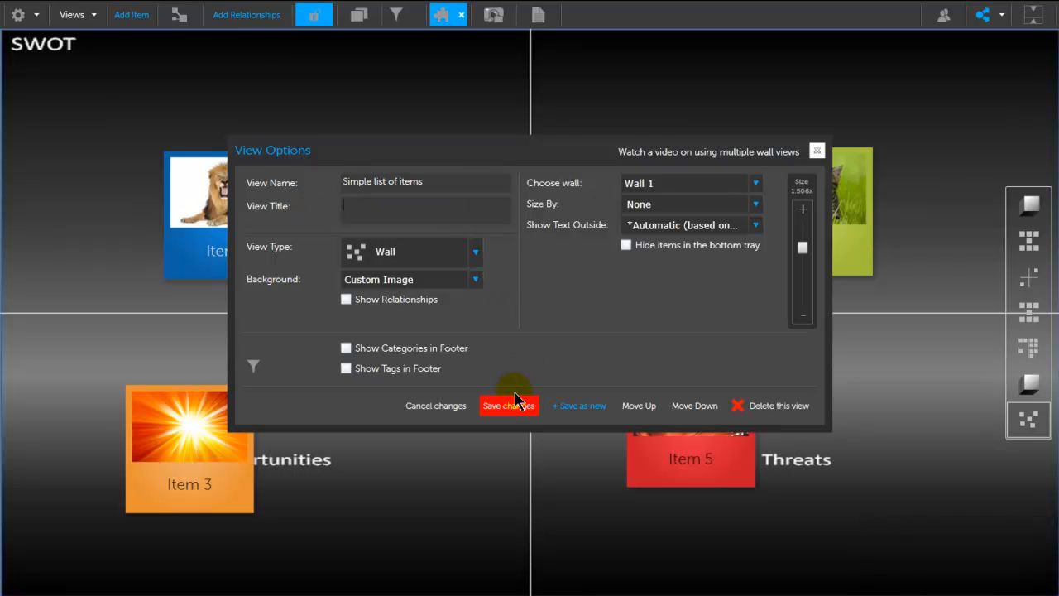
pyautogui.click(507, 403)
pyautogui.click(816, 150)
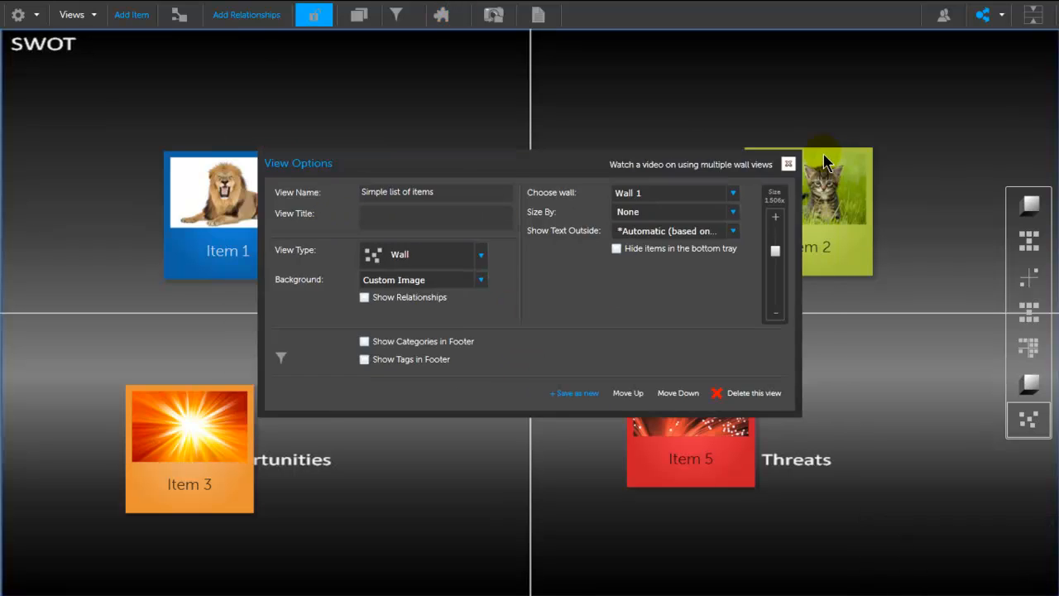
# Step: Arrange the items on the SWOT wall: Item 1 in Strengths, Item 4 above Item 2, Item 3 in Opportunities and Item 5 in Threats
pyautogui.moveTo(536, 304); pyautogui.dragTo(657, 147)
pyautogui.moveTo(264, 246); pyautogui.dragTo(134, 207)
pyautogui.moveTo(223, 424); pyautogui.dragTo(440, 353)
pyautogui.moveTo(700, 424); pyautogui.dragTo(646, 401)
pyautogui.click(479, 360)
pyautogui.click(113, 171)
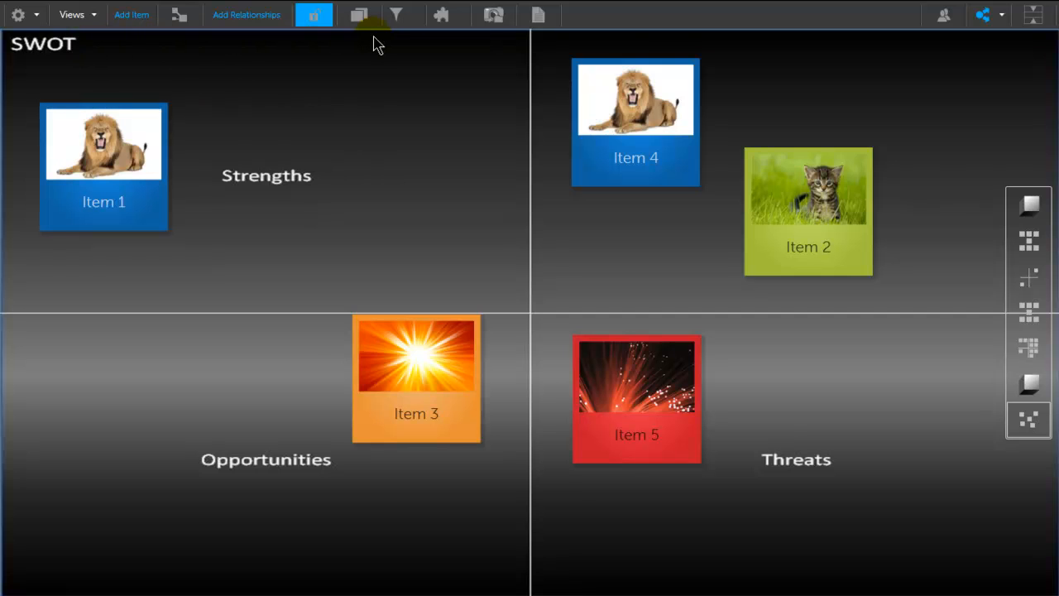
# Step: Save the current SWOT view as a new view and assign it to Wall 2
pyautogui.click(441, 21)
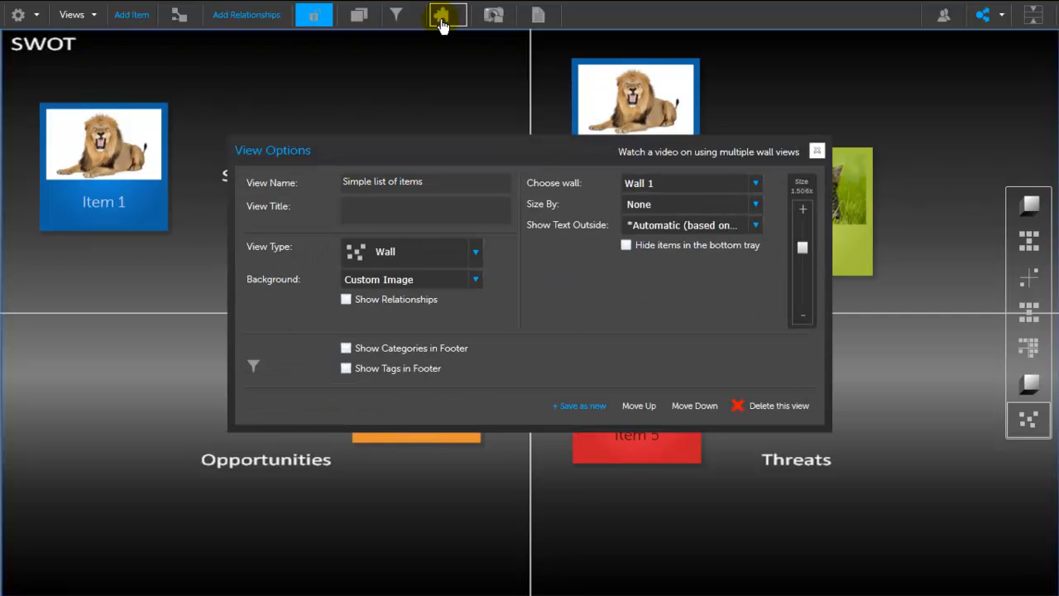
pyautogui.click(581, 410)
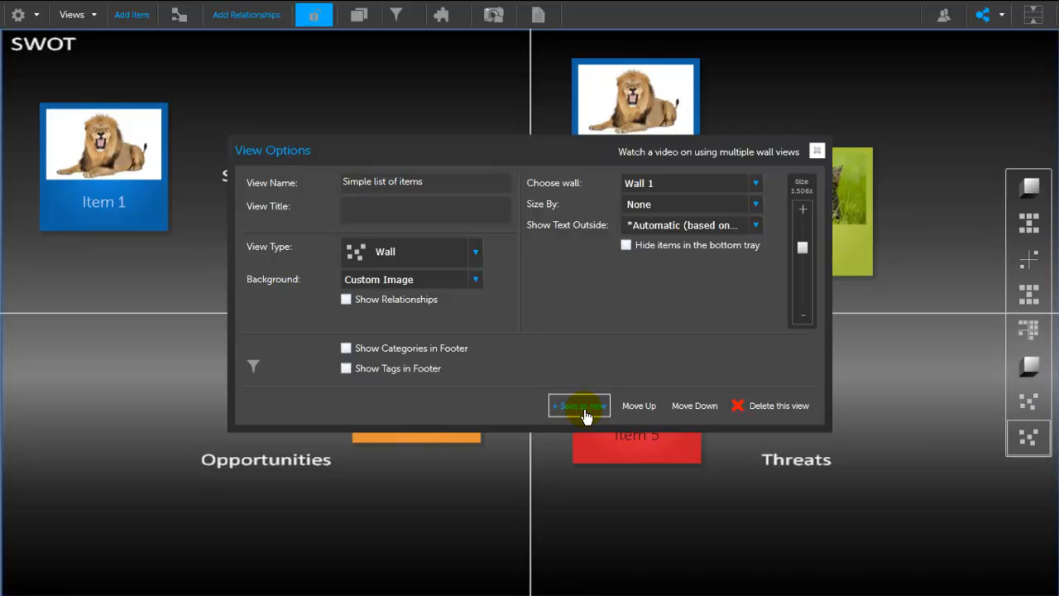
pyautogui.click(755, 183)
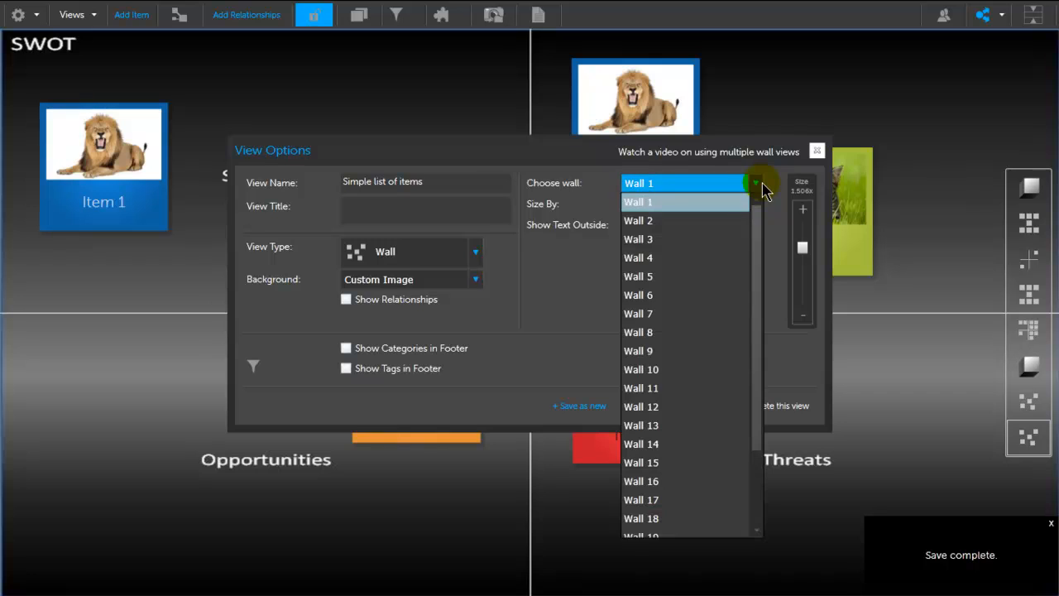
pyautogui.click(702, 221)
# Step: Name the new view Wall 2, give it the title View ANOTher and save the changes
pyautogui.moveTo(442, 182); pyautogui.dragTo(314, 180)
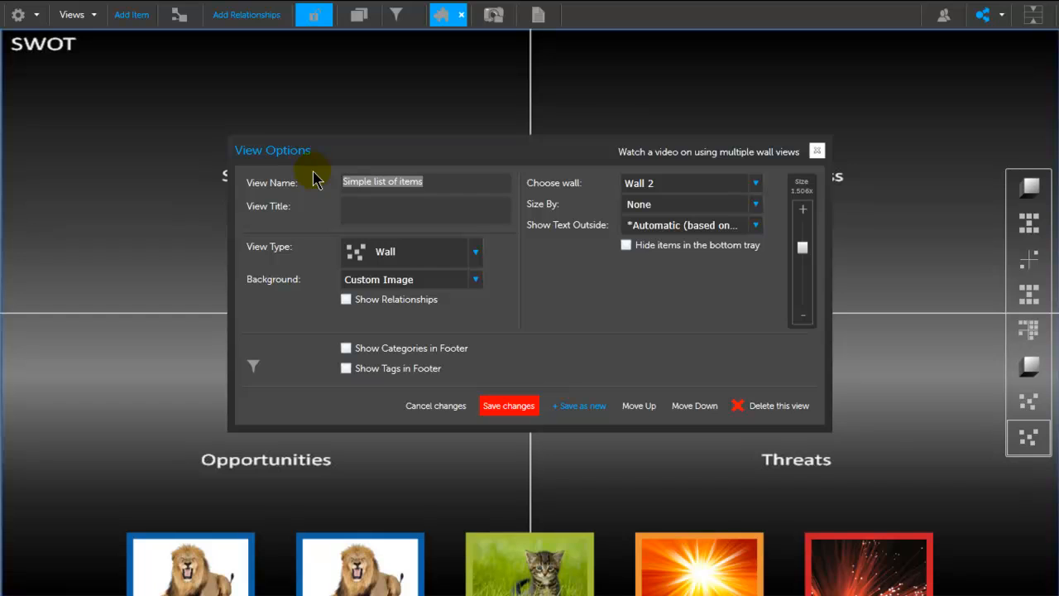
pyautogui.write('Wall 2')
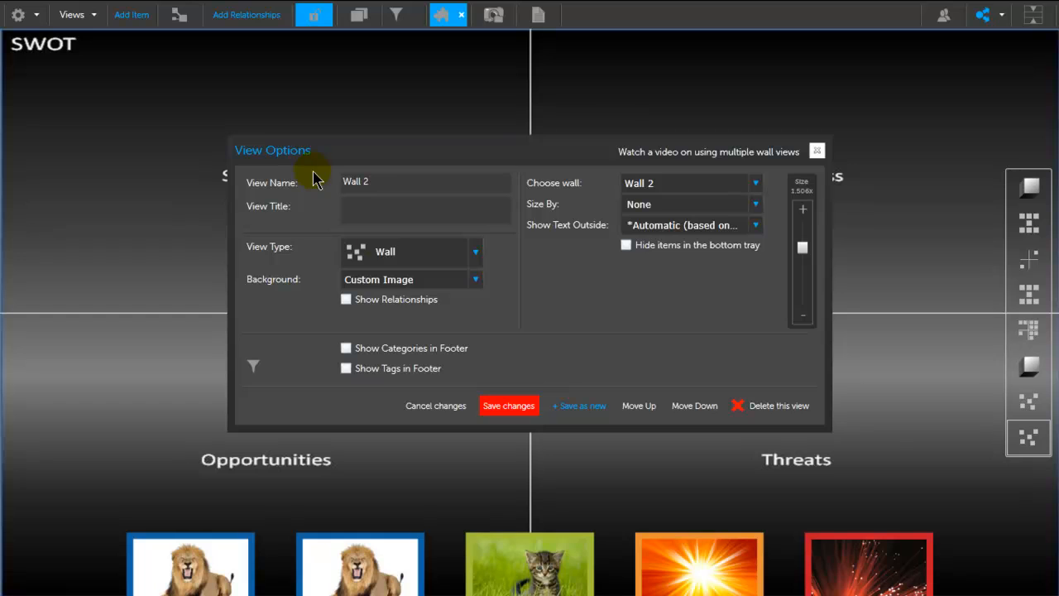
pyautogui.click(389, 208)
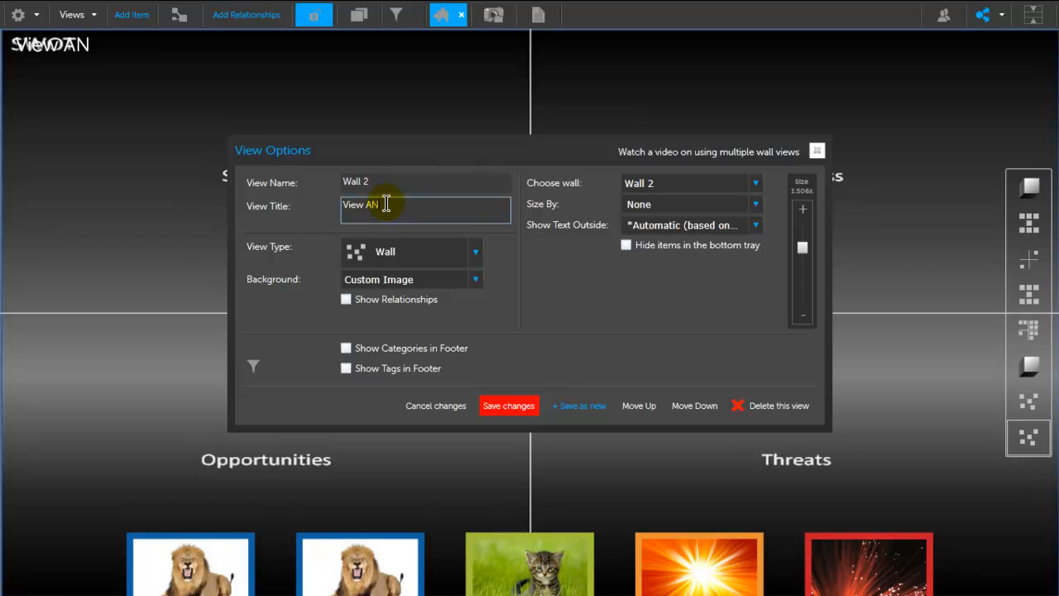
pyautogui.click(529, 407)
# Step: Compare the item layouts of Wall 1 and Wall 2, ending back on the Wall 2 view
pyautogui.click(476, 283)
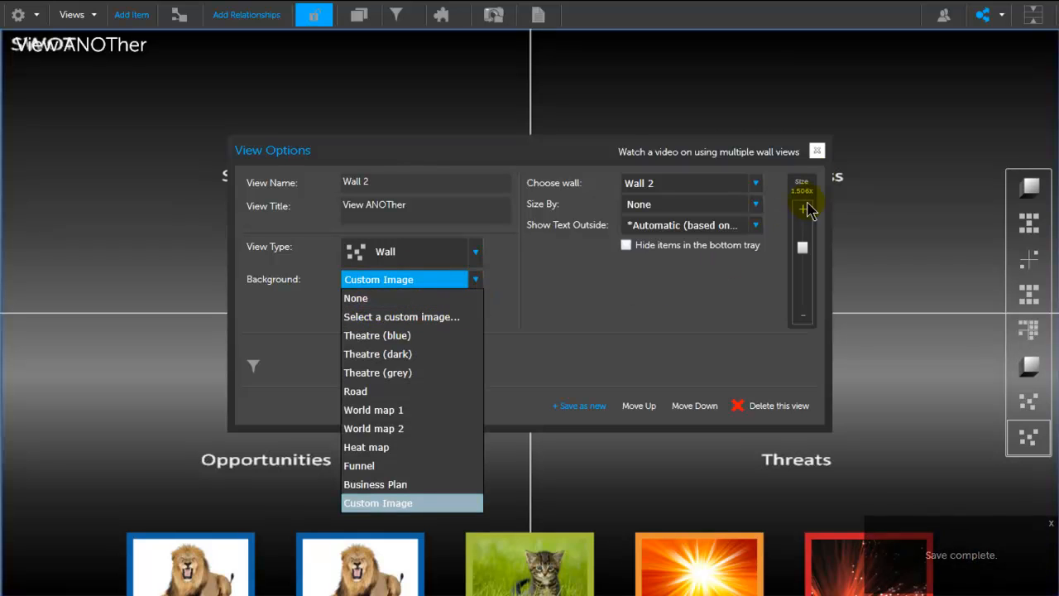
pyautogui.click(815, 150)
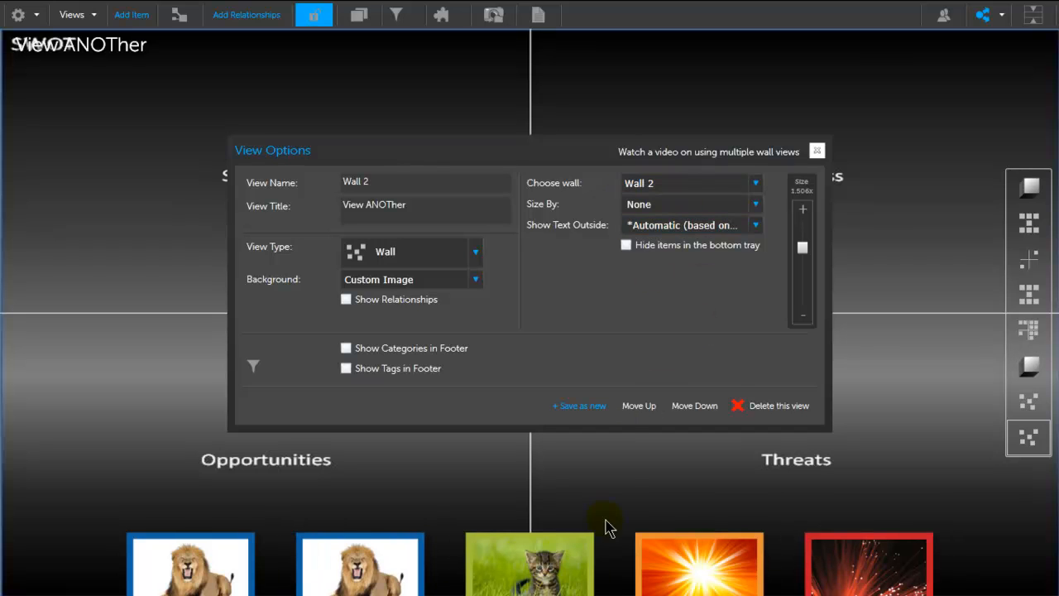
pyautogui.click(755, 184)
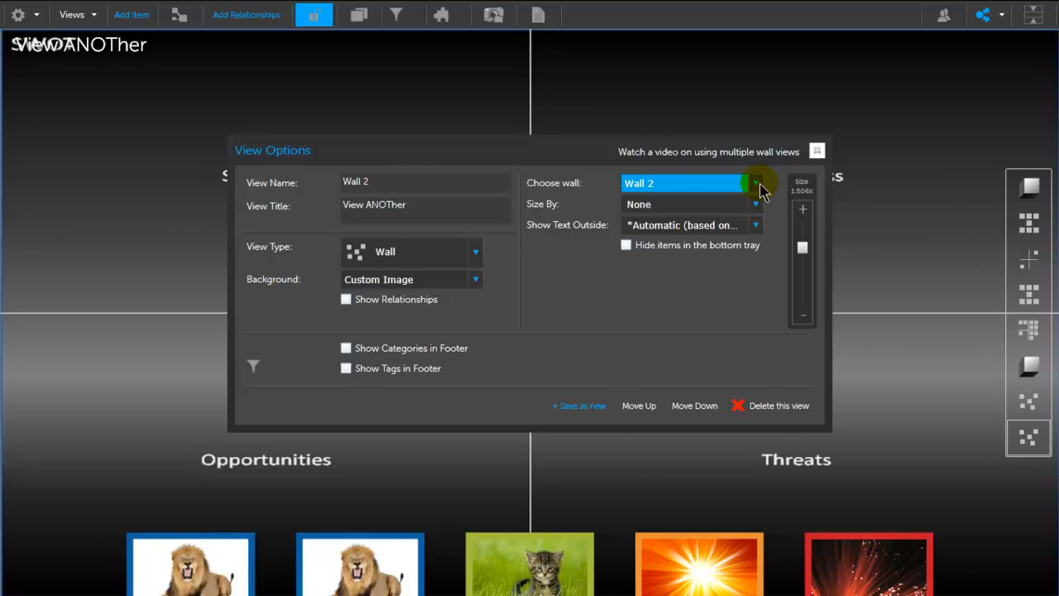
pyautogui.click(685, 203)
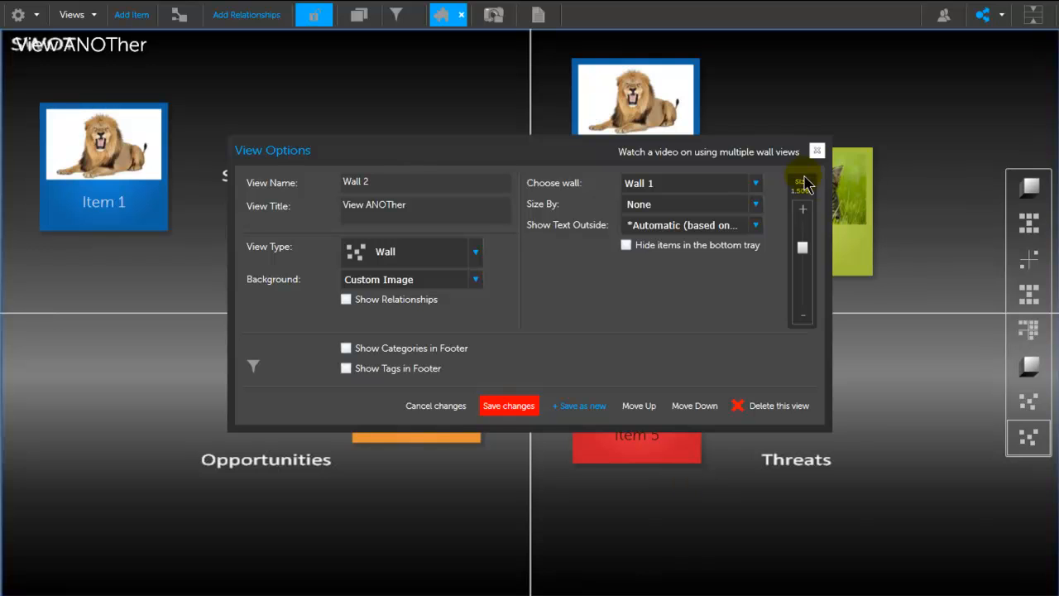
pyautogui.click(755, 184)
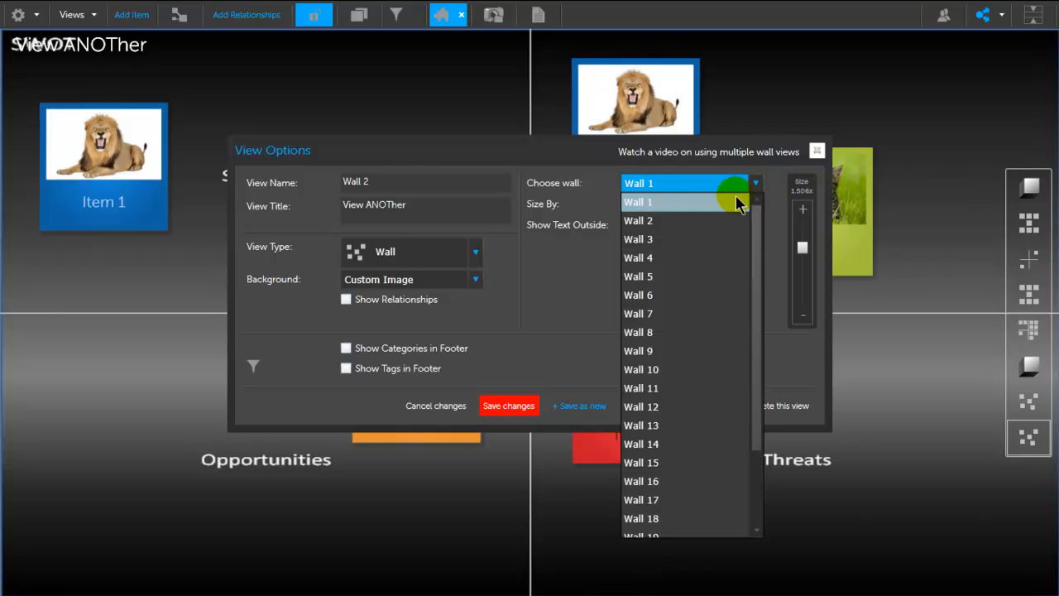
pyautogui.click(661, 224)
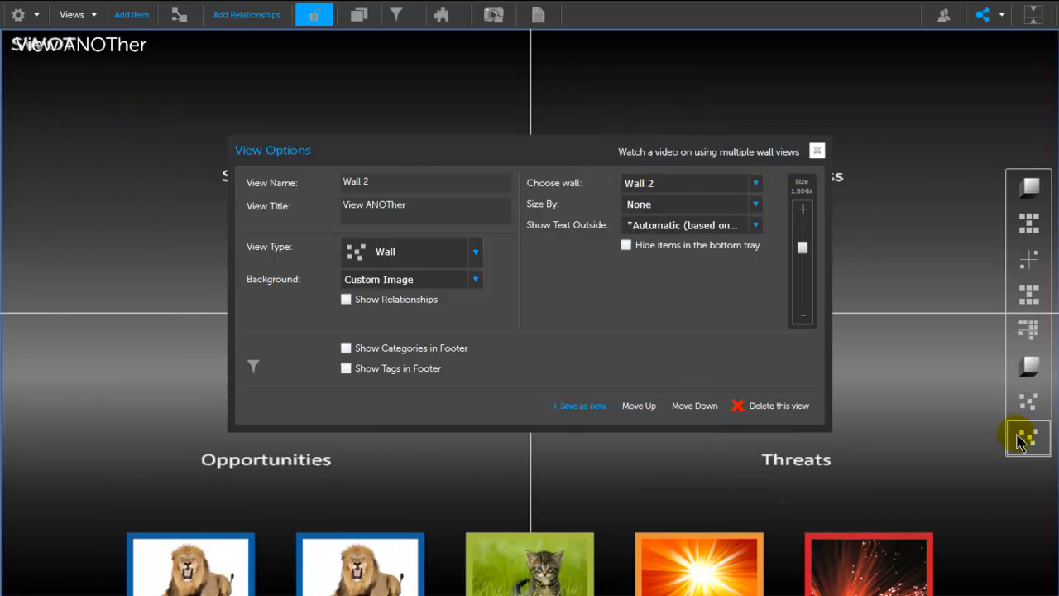
pyautogui.click(1029, 400)
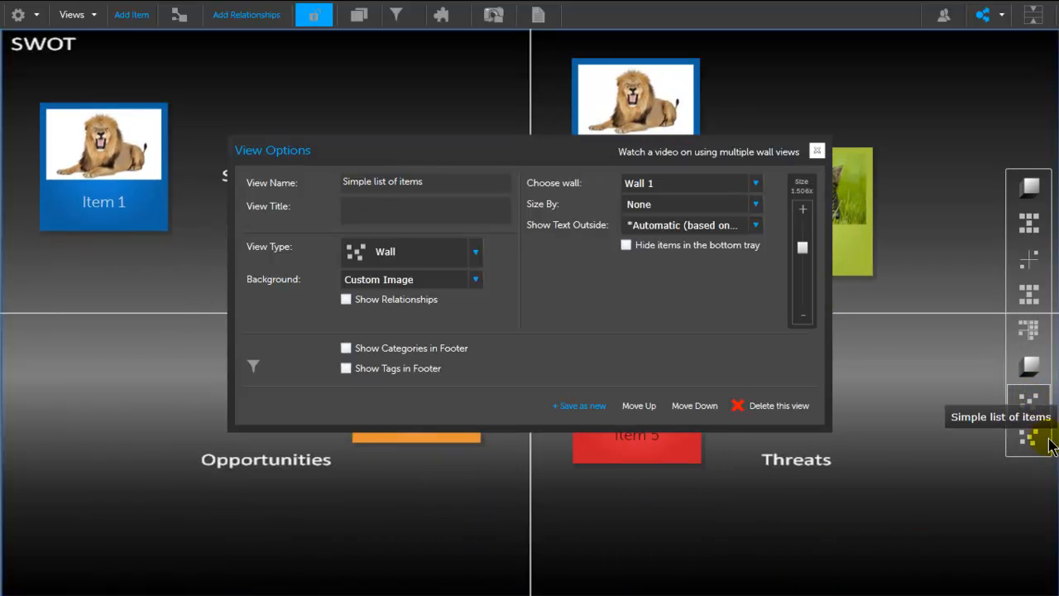
pyautogui.click(1035, 442)
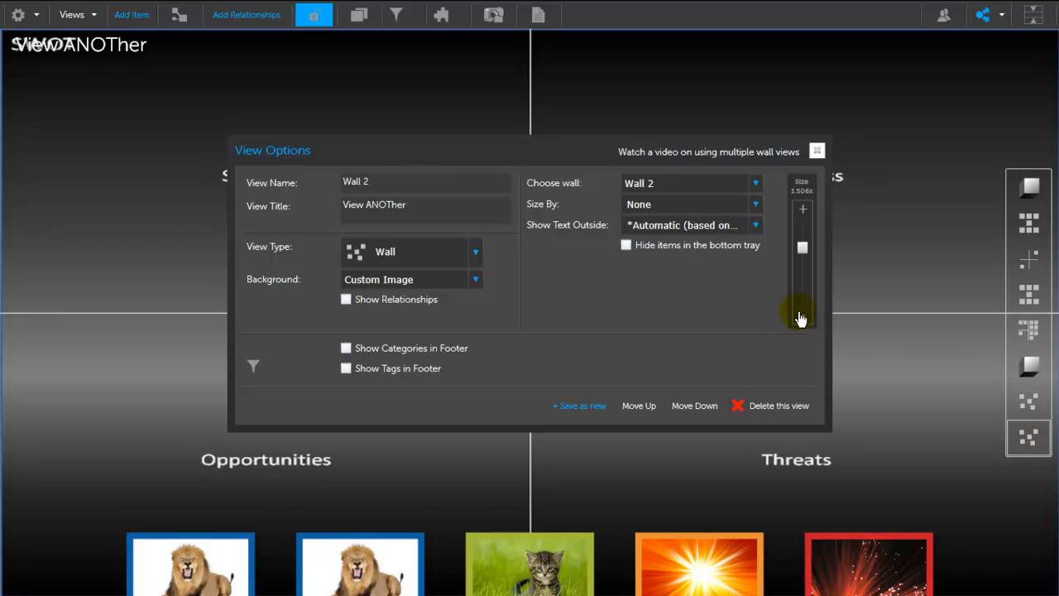
# Step: Set the Wall 2 view's custom background to the Project Execution & Control Model image from My Images
pyautogui.click(465, 286)
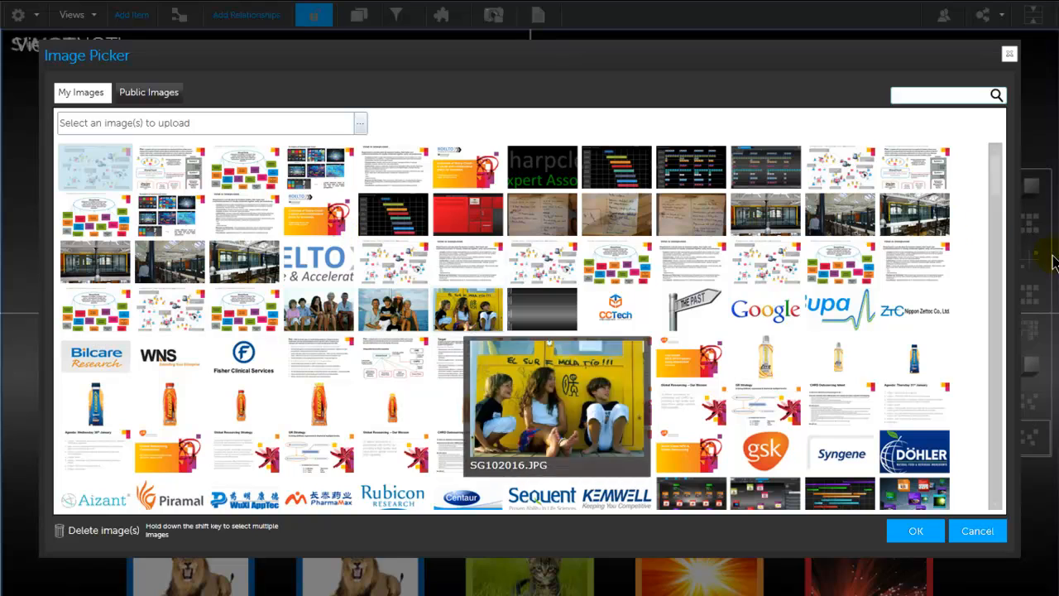
pyautogui.moveTo(992, 211); pyautogui.dragTo(984, 438)
pyautogui.scroll(-4, 984, 438)
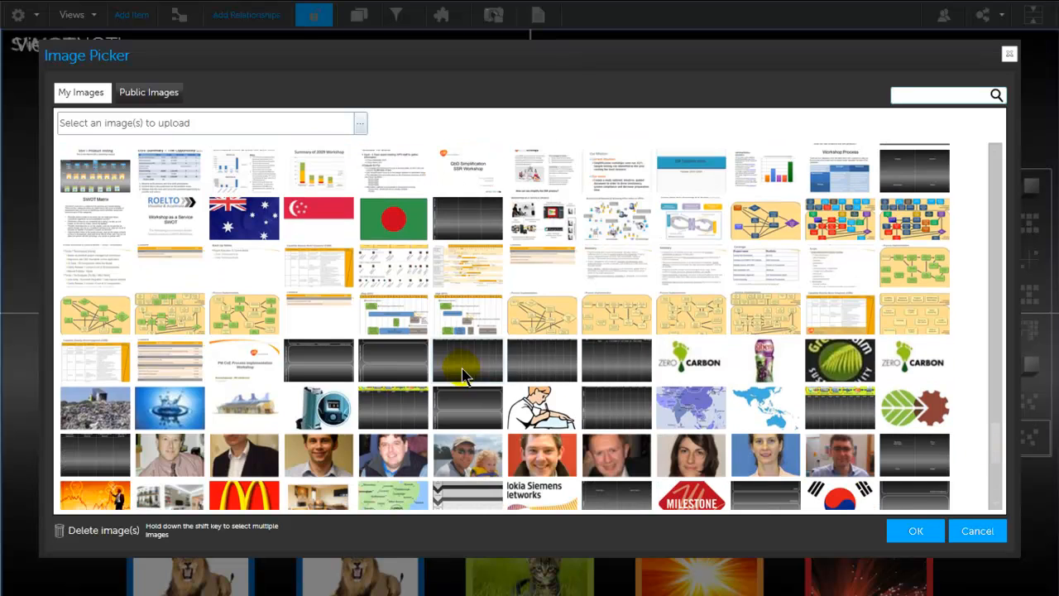
pyautogui.click(330, 379)
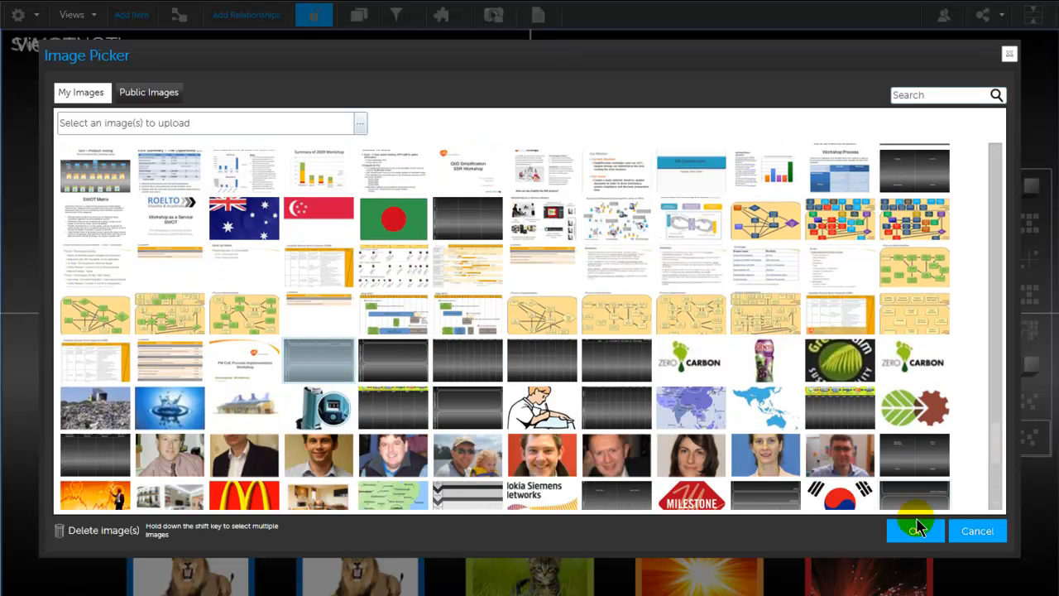
pyautogui.click(900, 537)
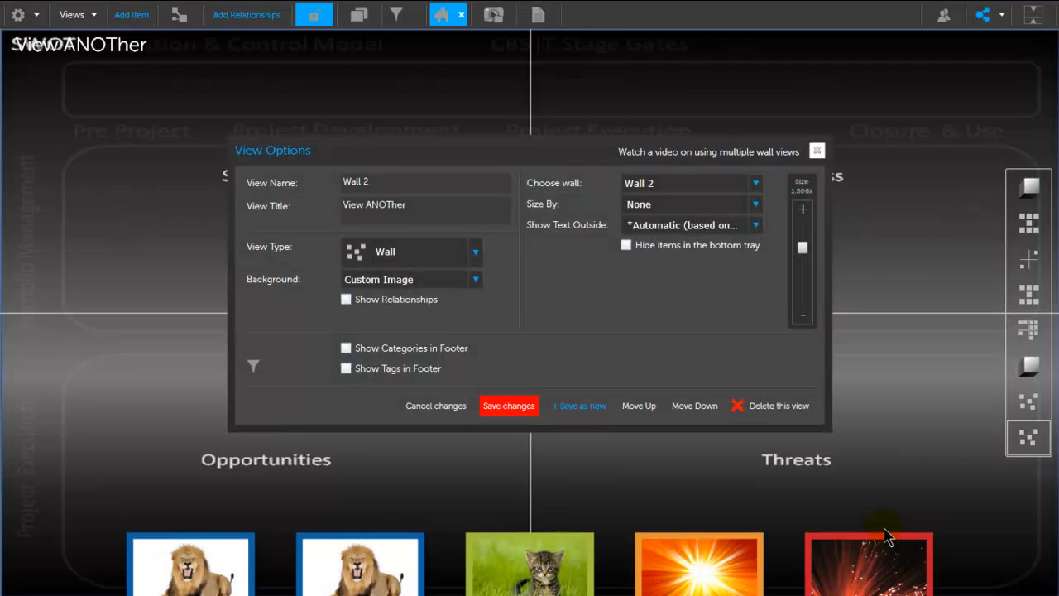
# Step: Clear the Wall 2 view's title, save the changes and close the view options
pyautogui.click(396, 206)
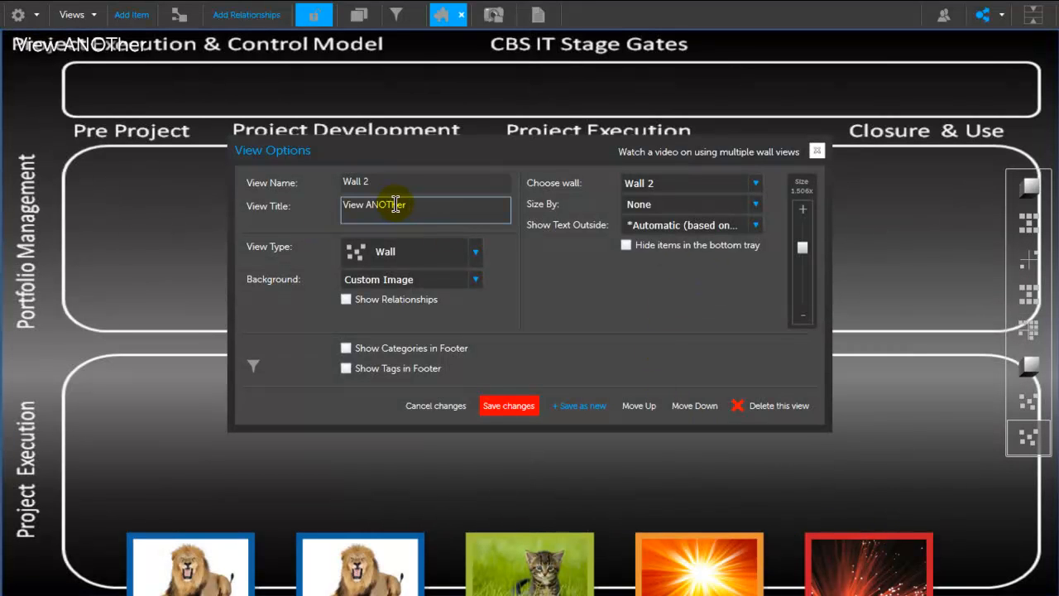
pyautogui.moveTo(373, 202); pyautogui.dragTo(302, 211)
pyautogui.press('BackSpace')
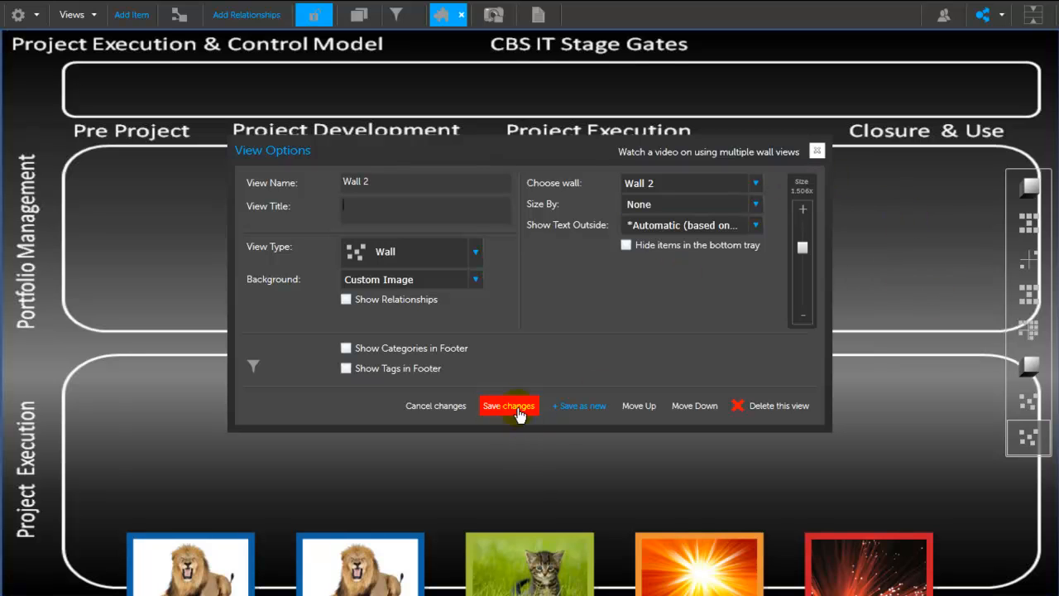
pyautogui.click(818, 154)
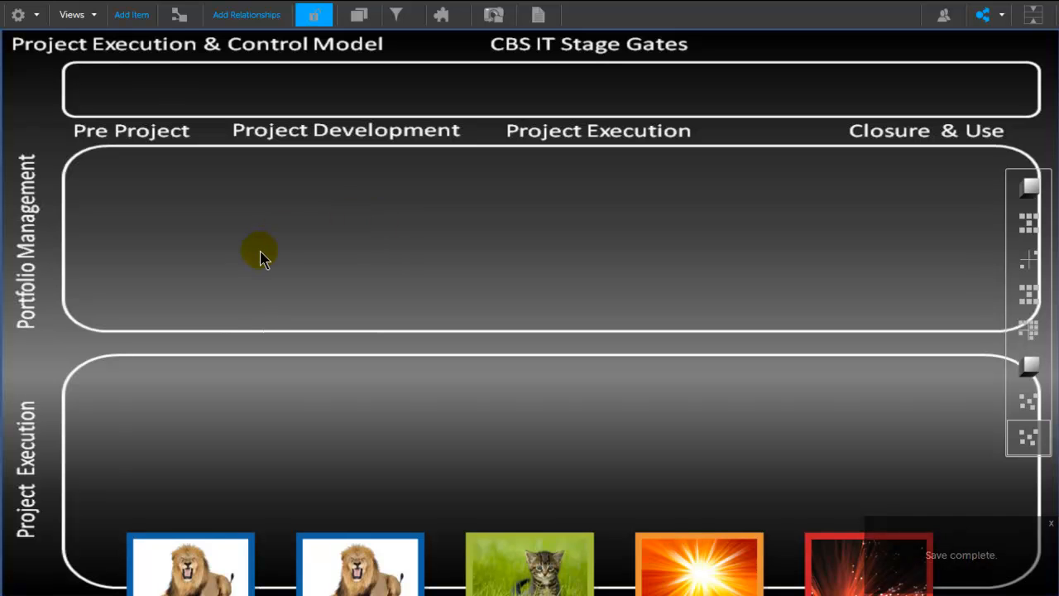
# Step: Place Items 1 and 4 in the Portfolio Management row and Items 2, 3 and 5 in the Project Execution row, with Item 5 below Closure & Use
pyautogui.moveTo(216, 544); pyautogui.dragTo(194, 234)
pyautogui.moveTo(252, 583); pyautogui.dragTo(485, 246)
pyautogui.moveTo(227, 542); pyautogui.dragTo(222, 430)
pyautogui.moveTo(359, 572); pyautogui.dragTo(481, 413)
pyautogui.moveTo(562, 591); pyautogui.dragTo(922, 459)
pyautogui.press('F11')
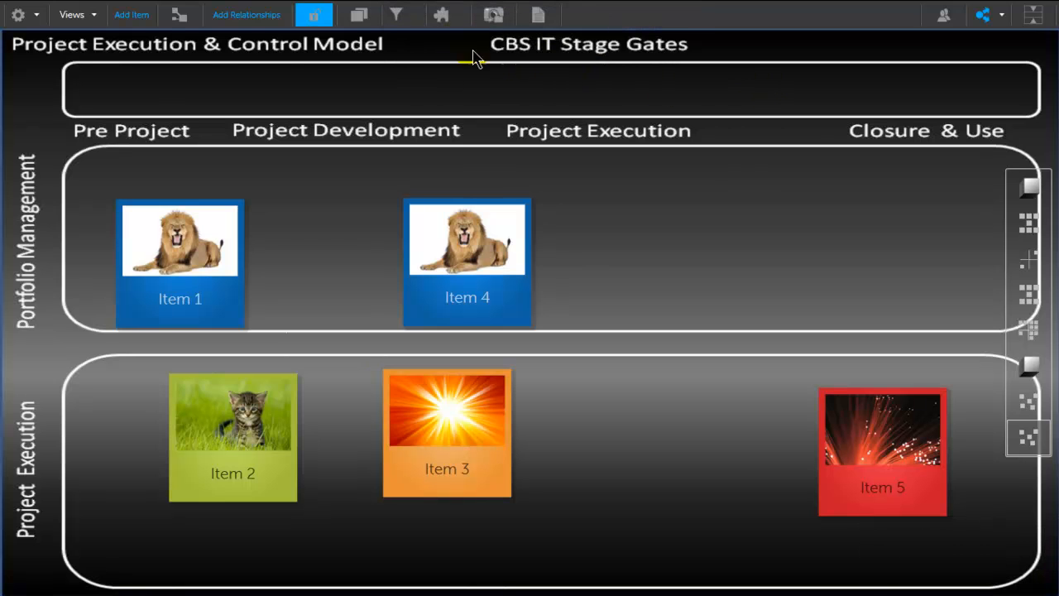
# Step: Size the Wall 2 view's items by Costs, save the changes and close the view options
pyautogui.click(442, 17)
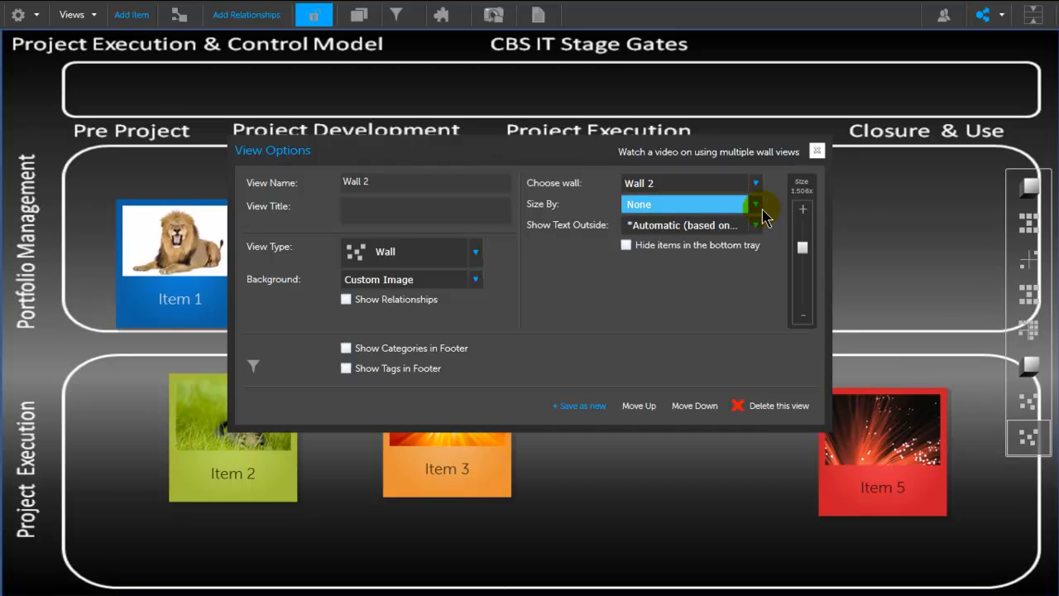
pyautogui.click(756, 204)
pyautogui.click(678, 252)
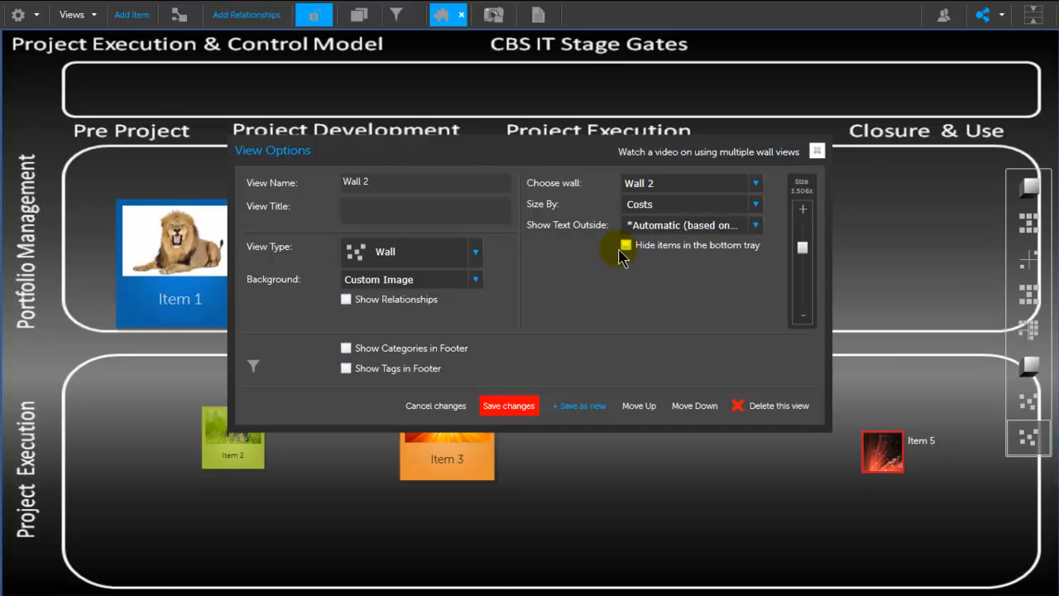
pyautogui.click(506, 405)
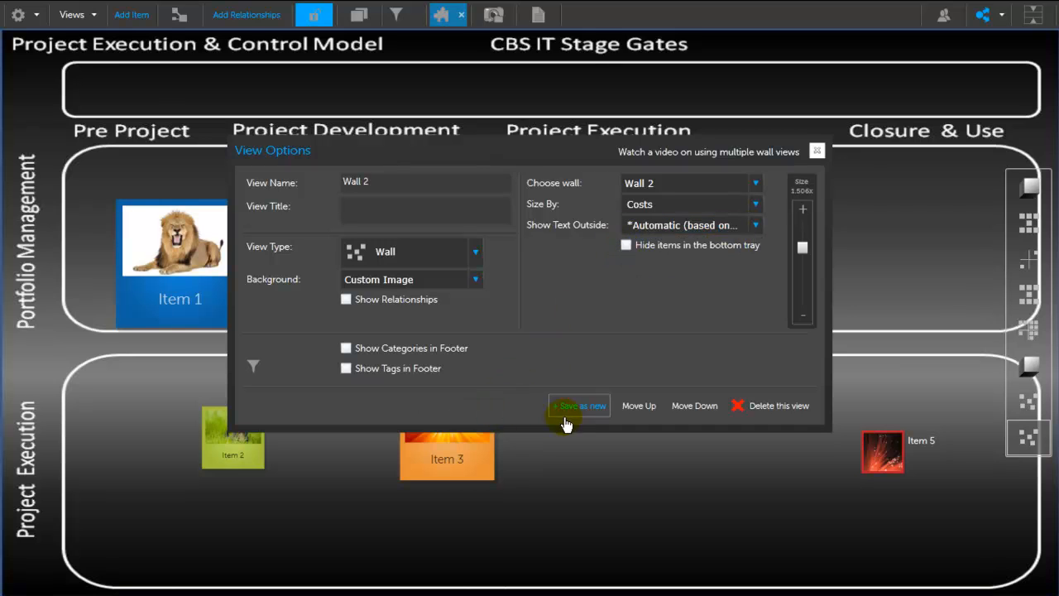
pyautogui.click(815, 154)
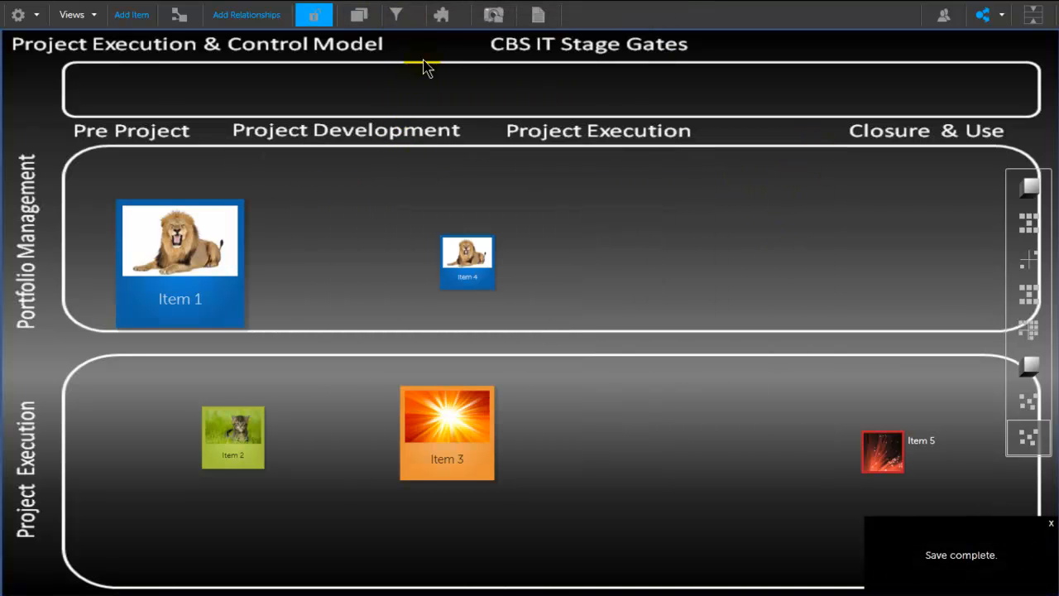
# Step: Save the Wall 2 view as another new view, assign it to Wall 3 and save the changes
pyautogui.click(438, 25)
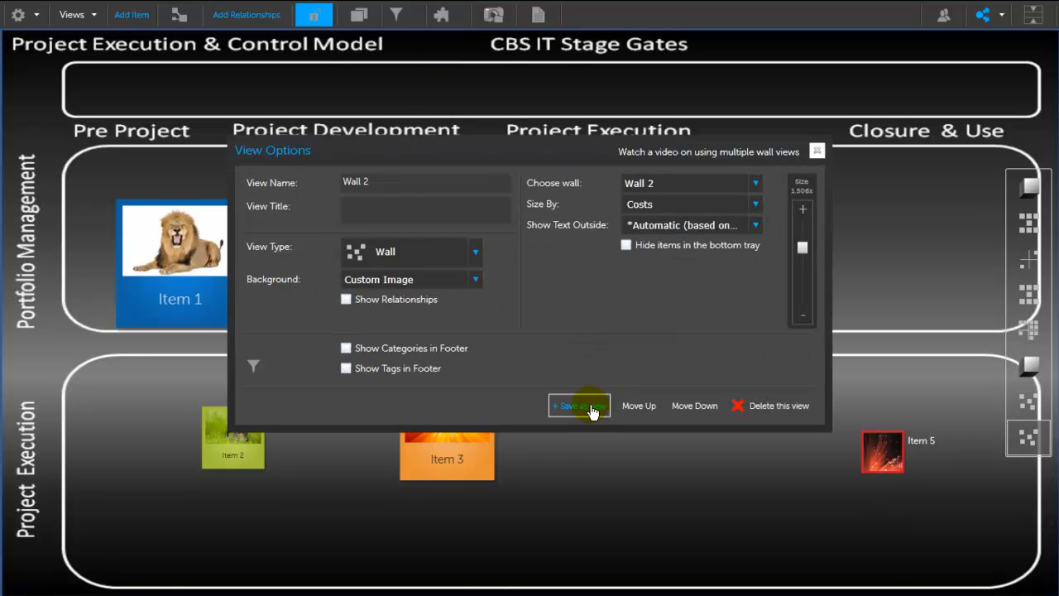
pyautogui.click(591, 416)
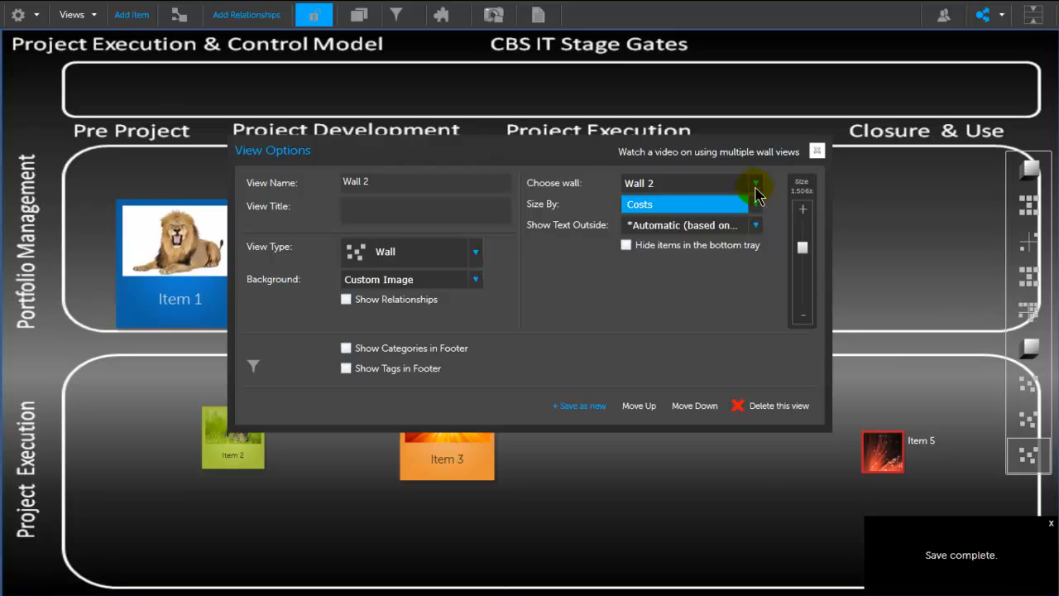
pyautogui.click(757, 192)
pyautogui.click(659, 239)
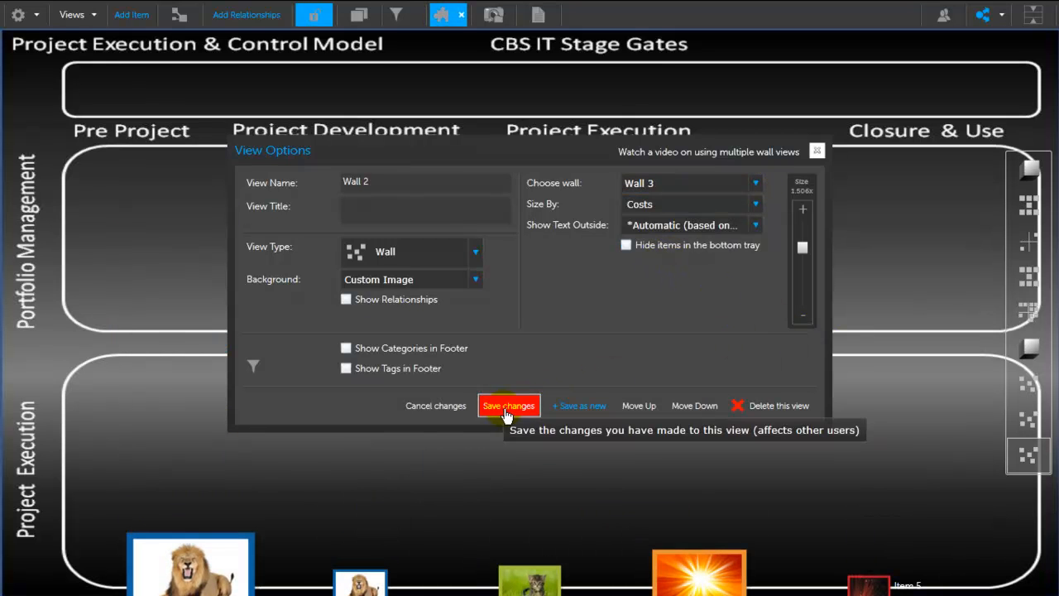
pyautogui.click(506, 409)
# Step: Set the Wall 3 view's item sizing to None and save the changes
pyautogui.click(760, 207)
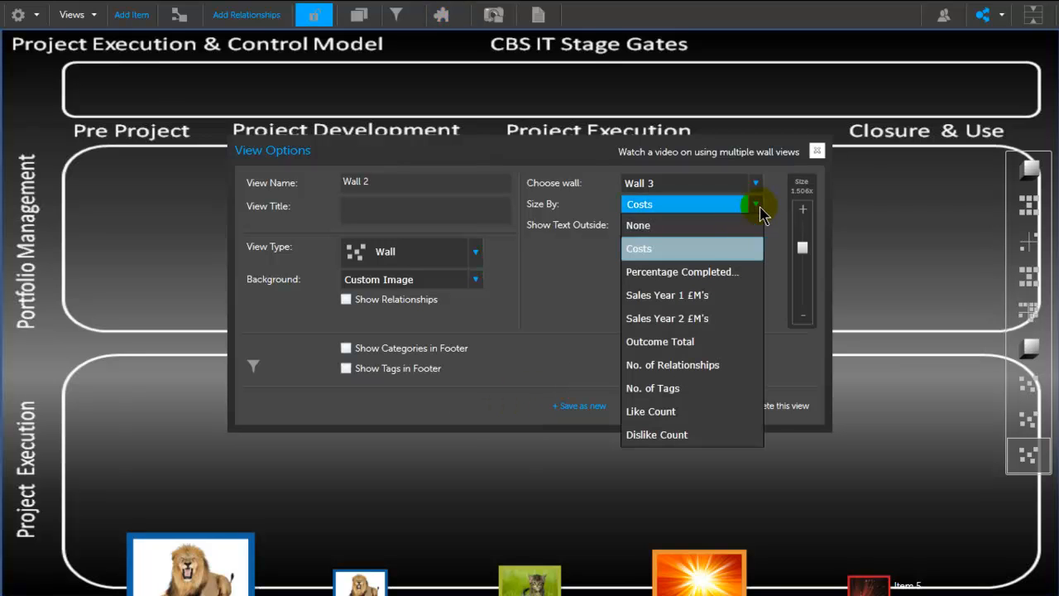
pyautogui.click(669, 227)
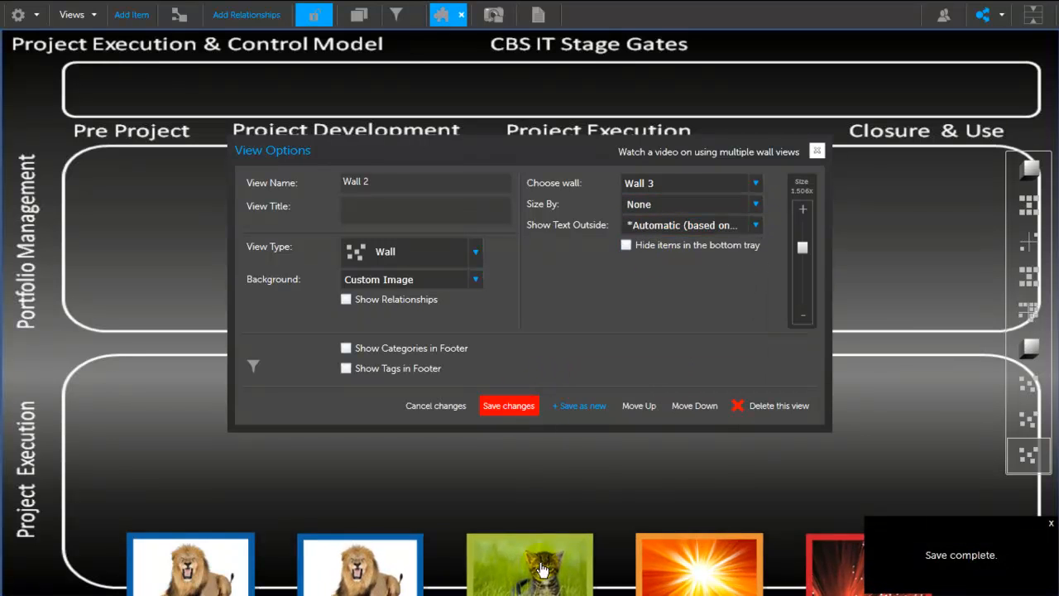
pyautogui.click(496, 414)
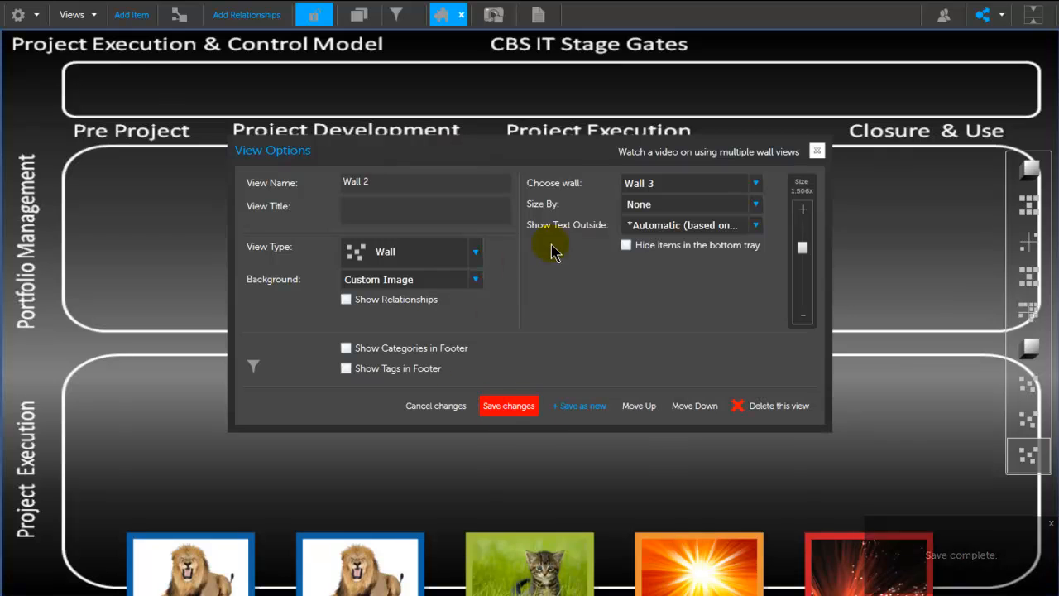
# Step: Place Items 1 and 3 at opposite ends of Portfolio Management, and Items 2 and 5 in Project Execution, leaving Item 4 in the tray
pyautogui.moveTo(192, 570); pyautogui.dragTo(182, 194)
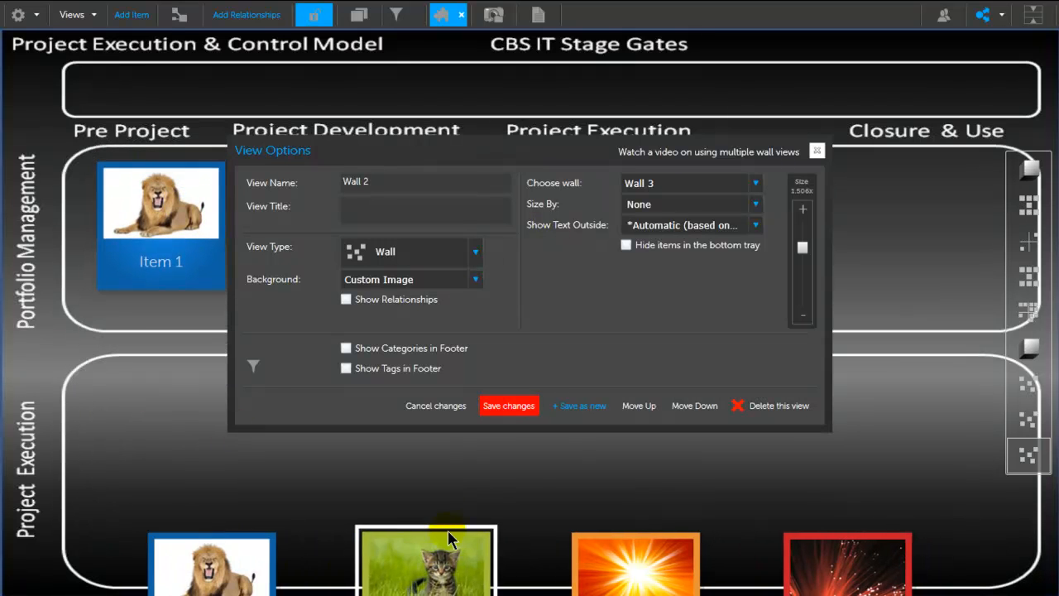
pyautogui.moveTo(449, 538); pyautogui.dragTo(480, 485)
pyautogui.moveTo(559, 569); pyautogui.dragTo(946, 216)
pyautogui.moveTo(777, 587); pyautogui.dragTo(937, 446)
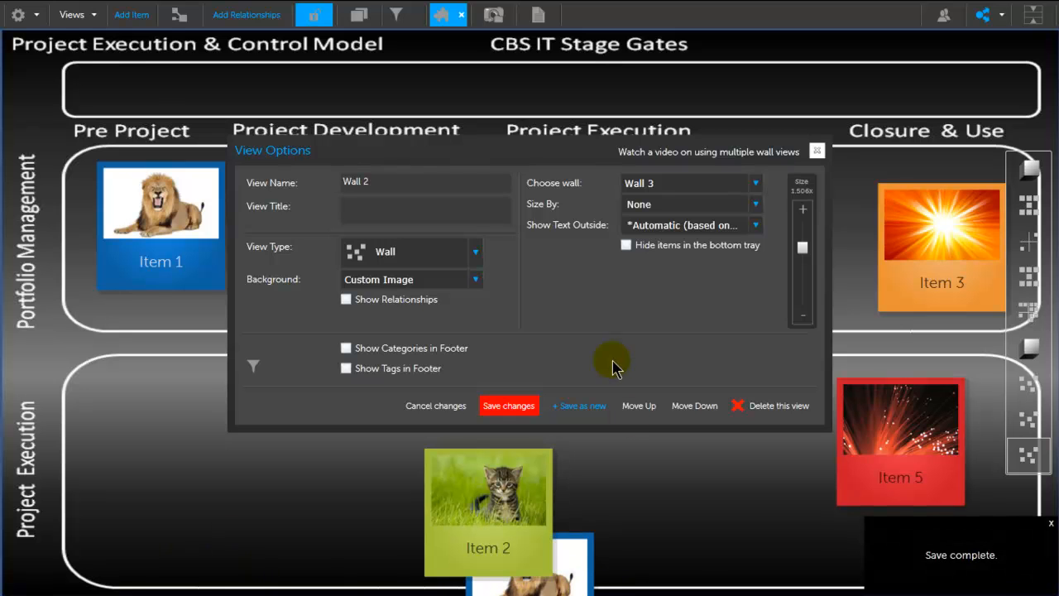
# Step: Hide the items in the bottom tray of the Wall 3 view, save the change and close the view options
pyautogui.click(626, 245)
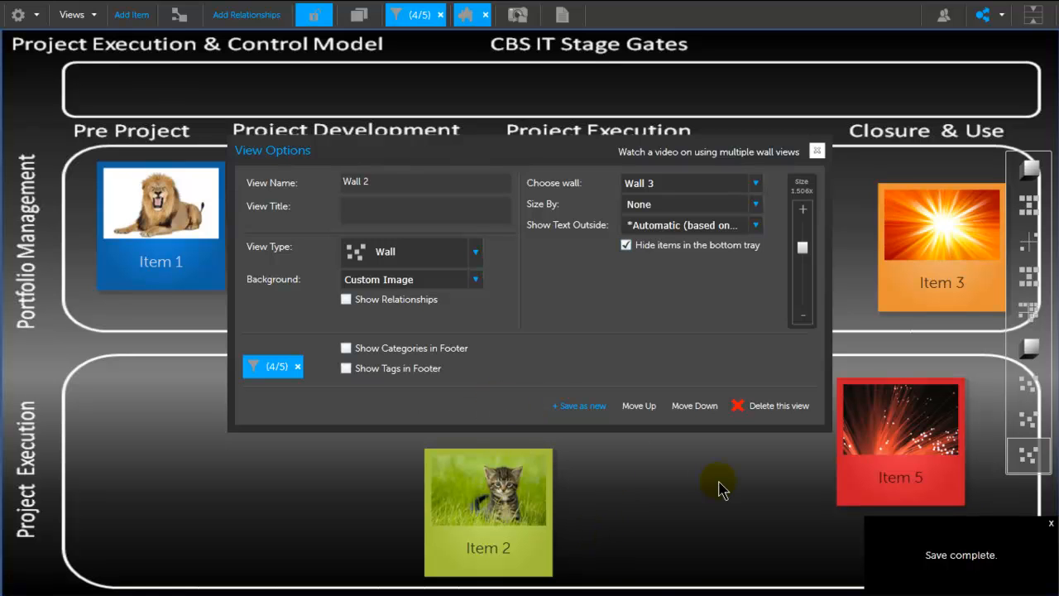
pyautogui.click(816, 151)
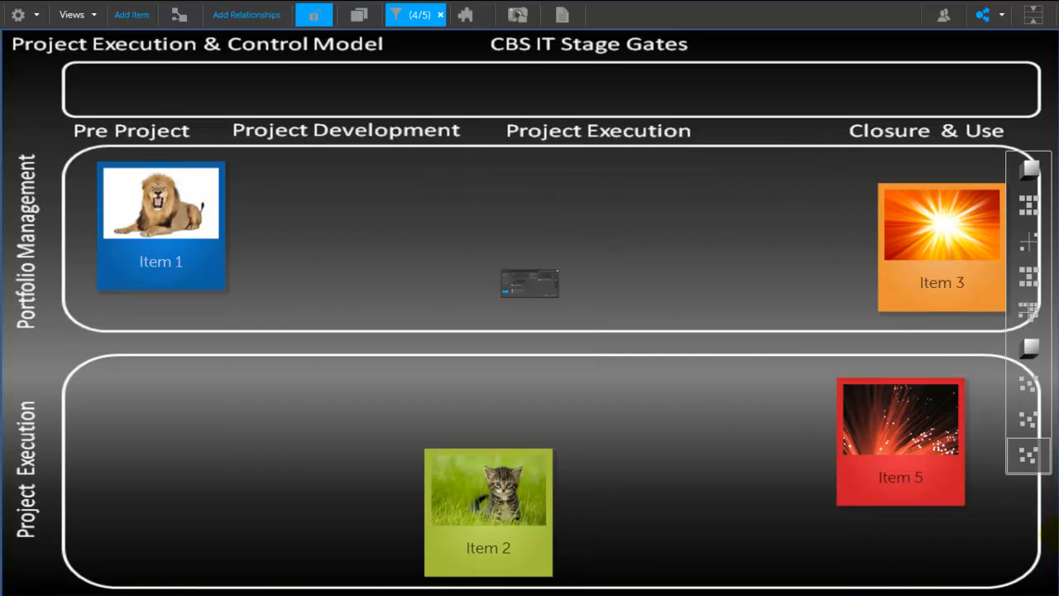
# Step: Review the Wall 2 view and the original SWOT wall view, and preview Item 5's details
pyautogui.click(1028, 455)
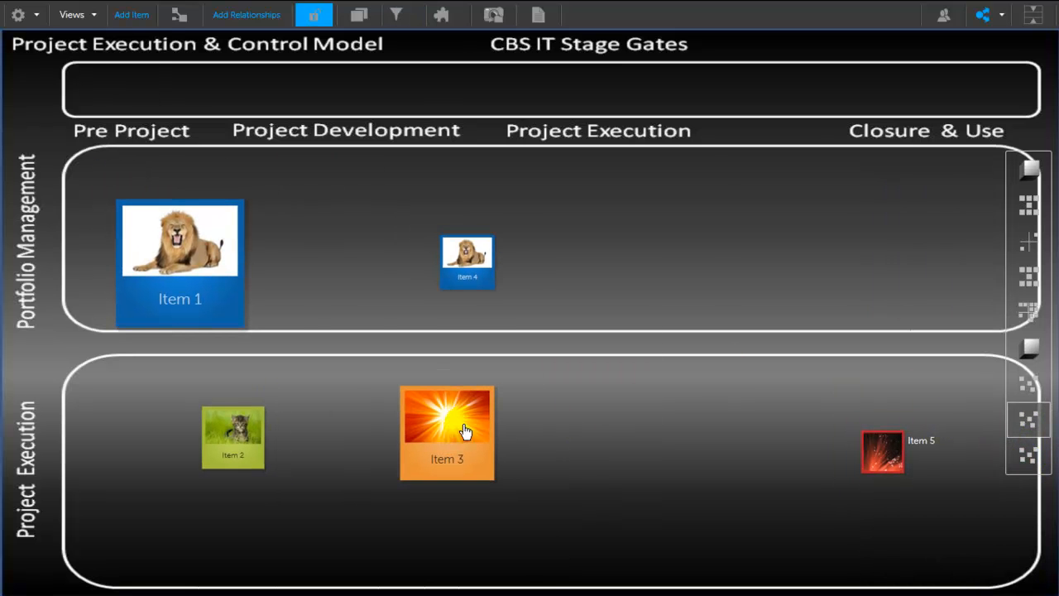
pyautogui.click(1028, 420)
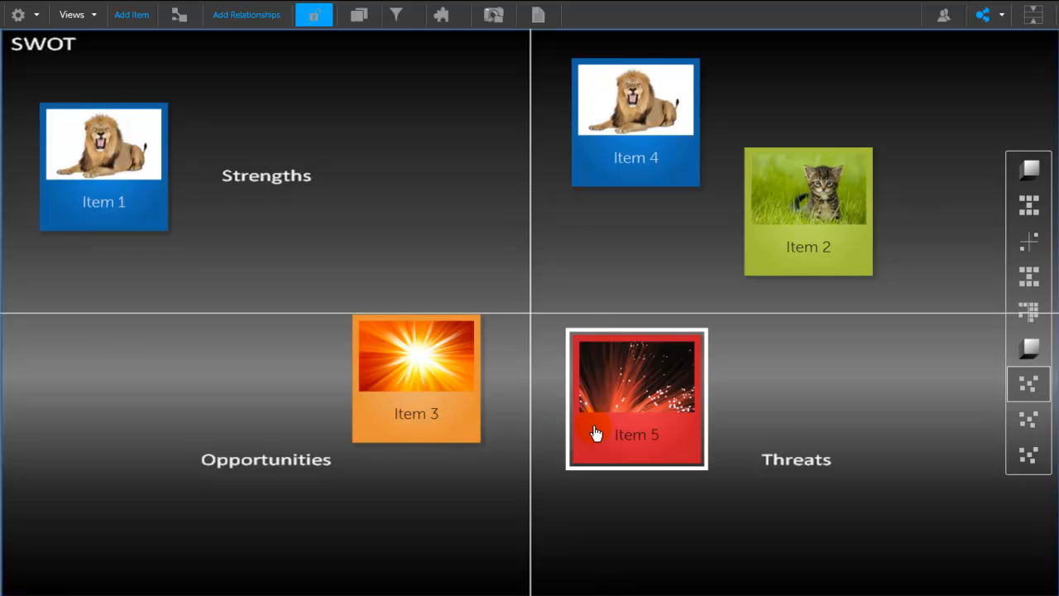
pyautogui.moveTo(596, 433)
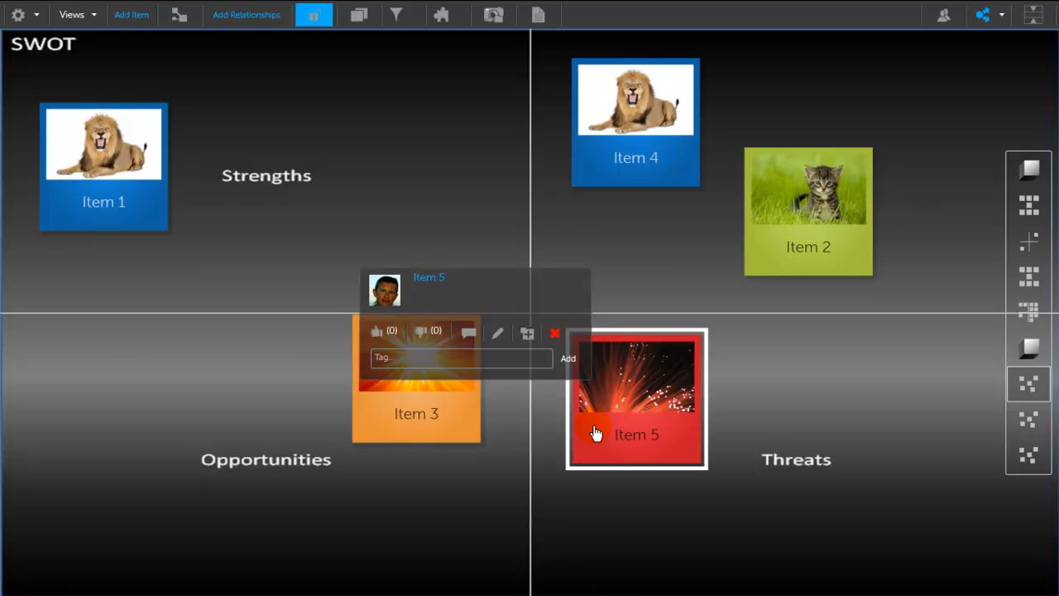